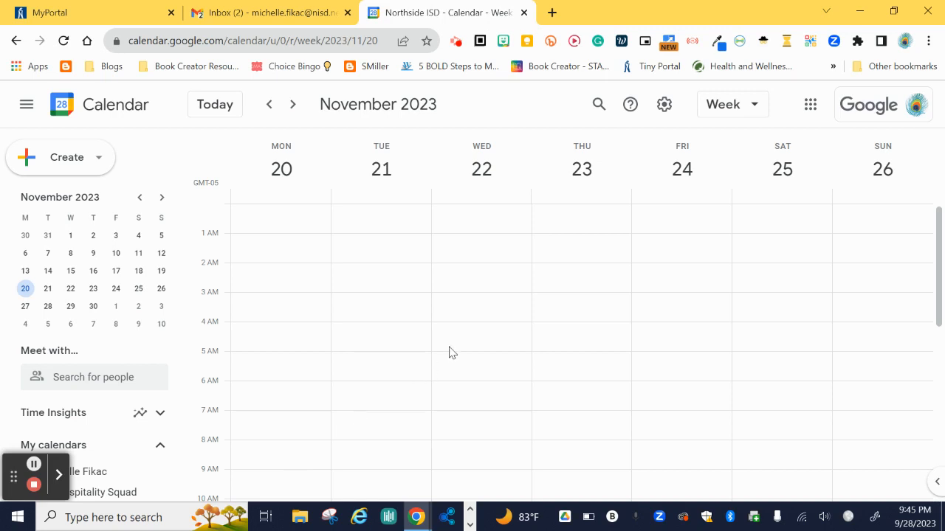
- Turn on 'Create appointment schedules instead of appointment slots' in the Calendar settings
left_click(664, 104)
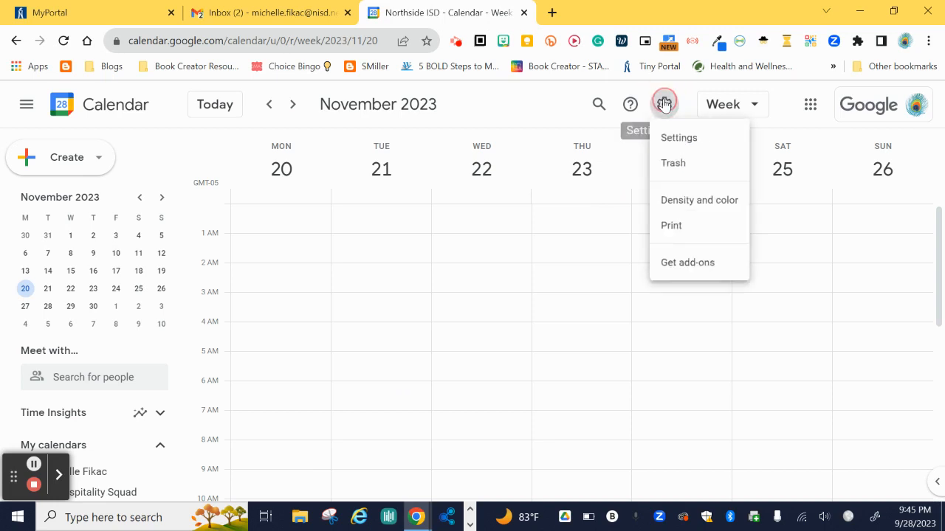
left_click(672, 138)
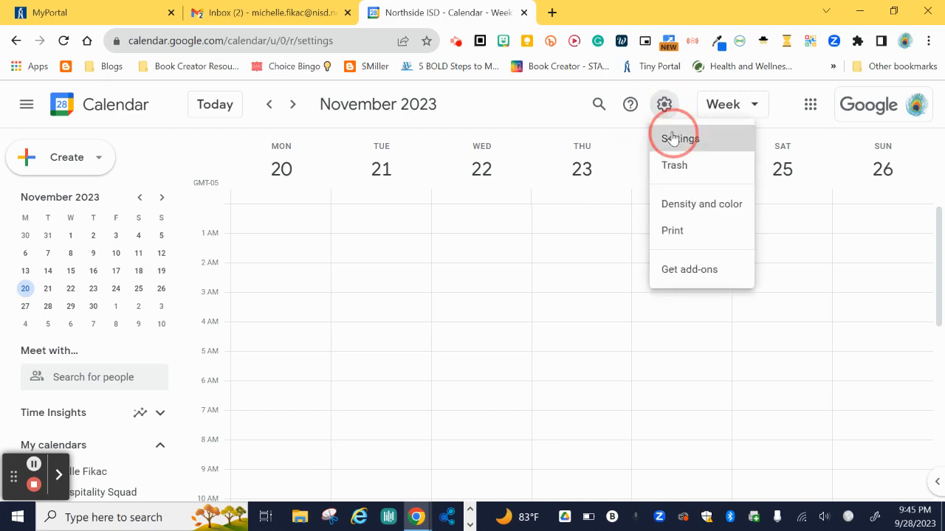
scroll(12, 274, "down", 1)
scroll(13, 275, "down", 2)
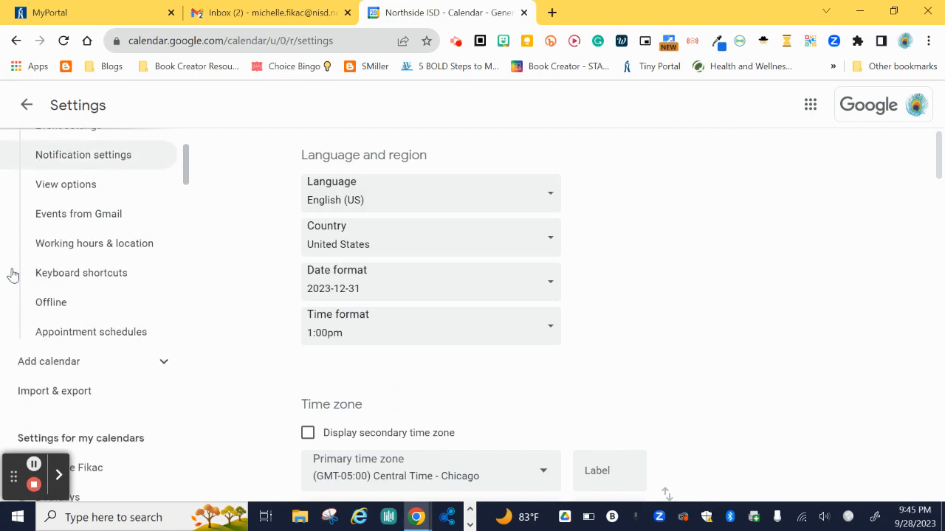
left_click(141, 333)
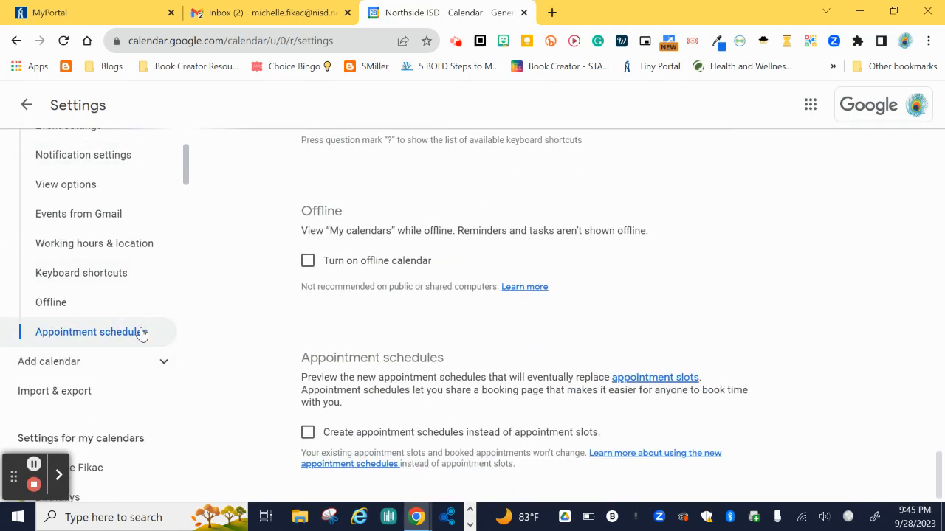
left_click(309, 434)
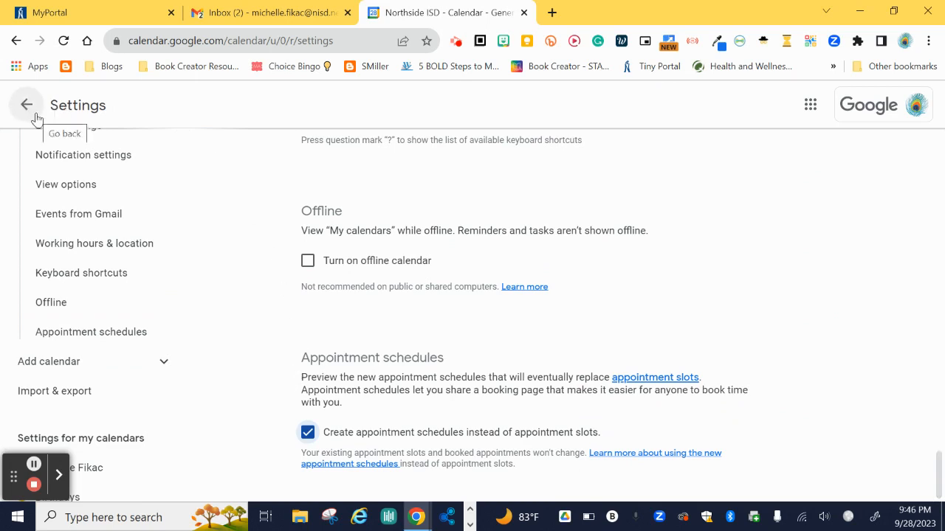
- Back in the week view, start a Monday 7 AM item titled 'Parent Conferences'
left_click(26, 105)
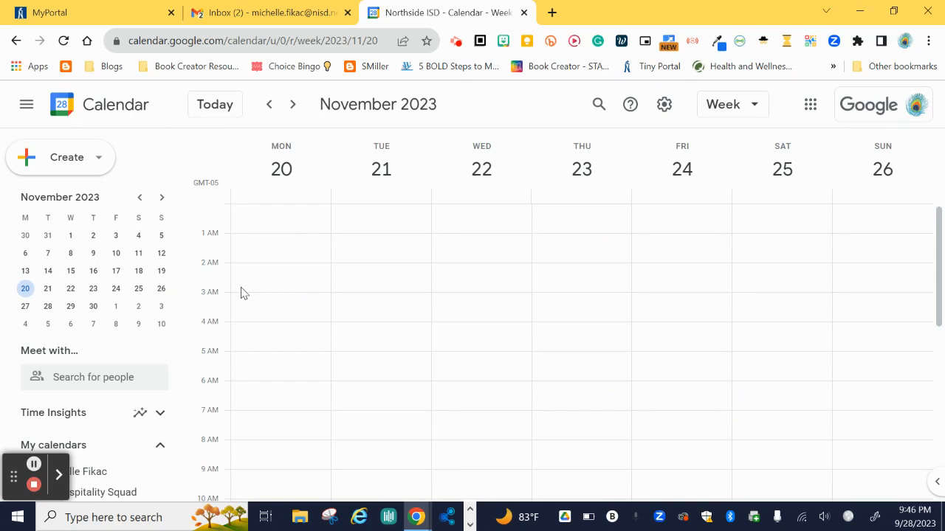
scroll(245, 286, "down", 2)
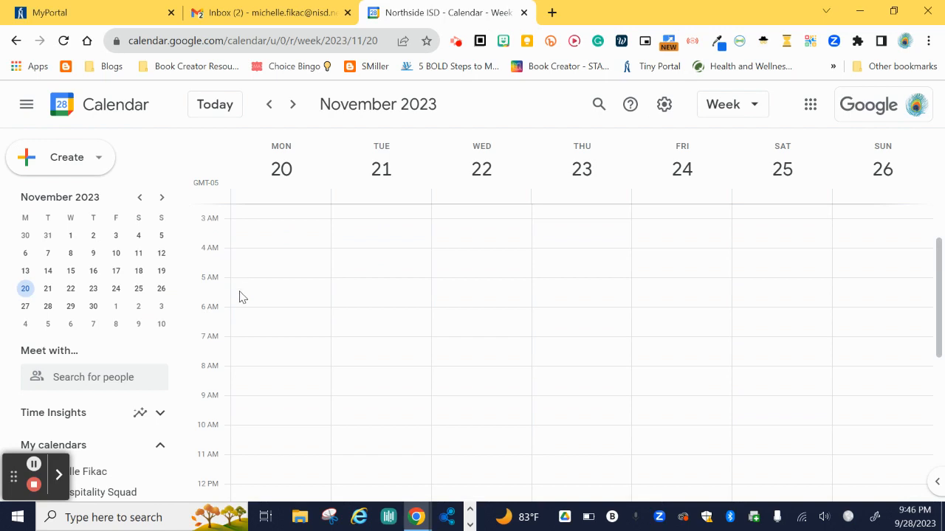
scroll(352, 357, "down", 2)
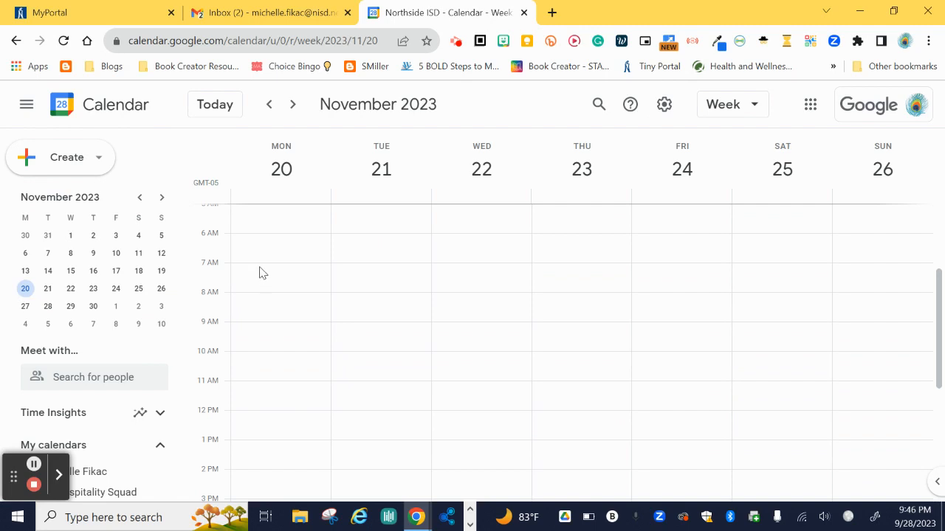
left_click(260, 267)
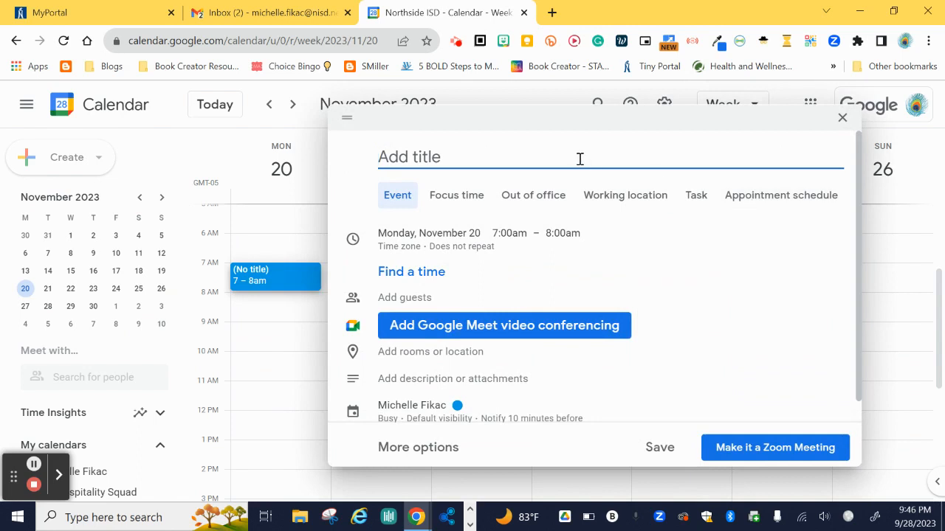
type("Parent ")
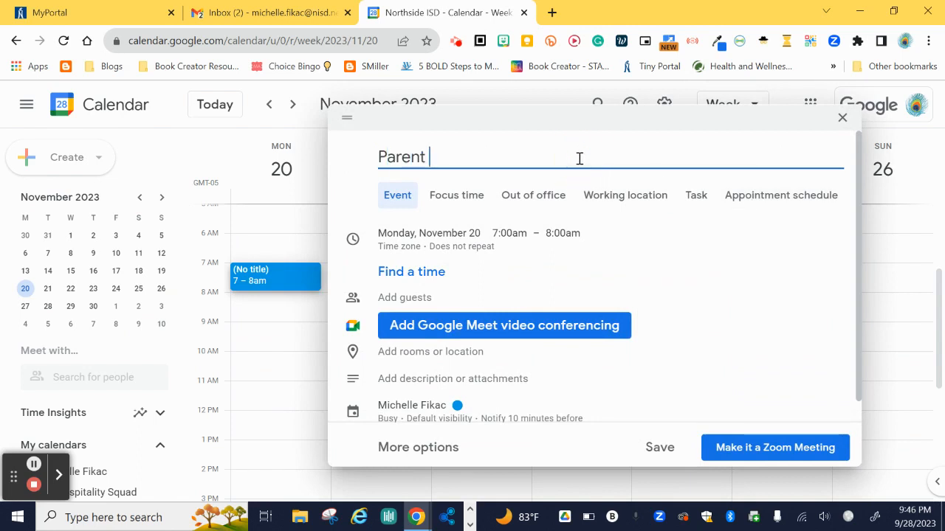
type("Conference")
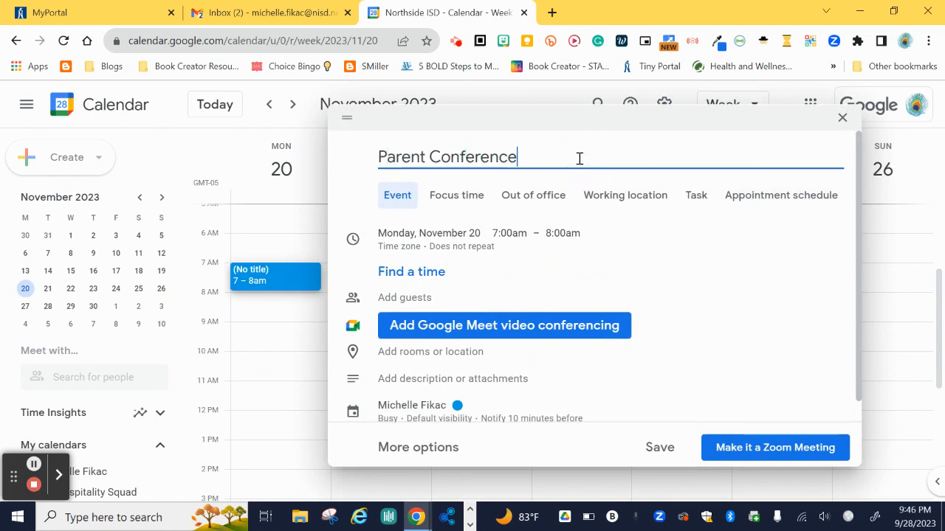
type("s")
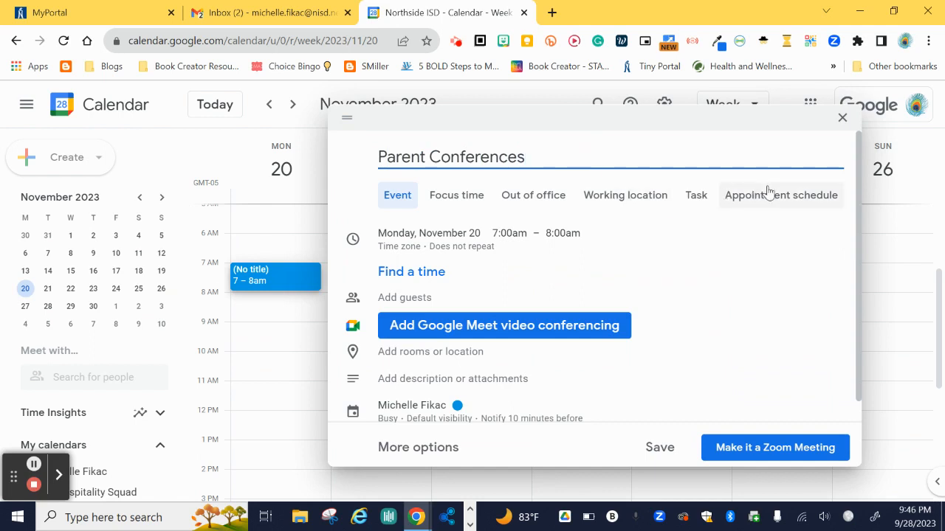
- Make it an appointment schedule ending at 7:30am and go to its full setup
left_click(775, 196)
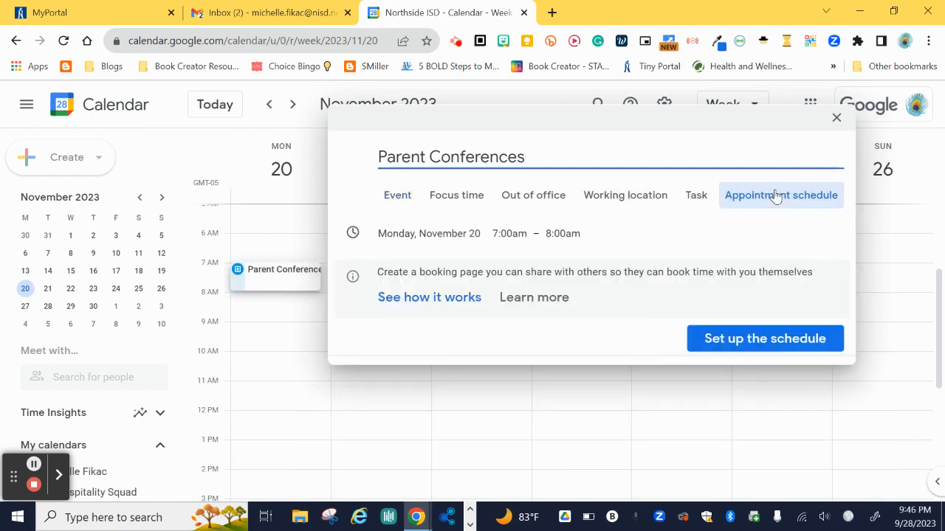
left_click(558, 233)
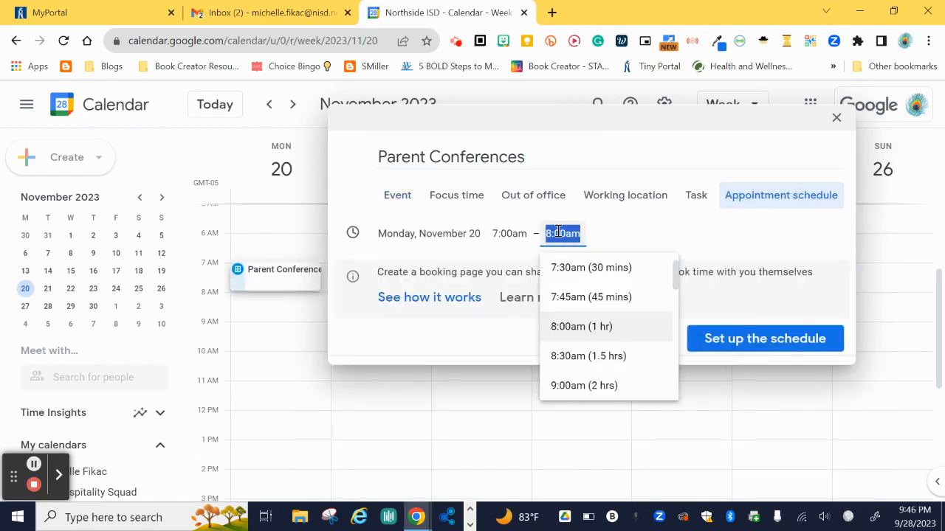
left_click(569, 273)
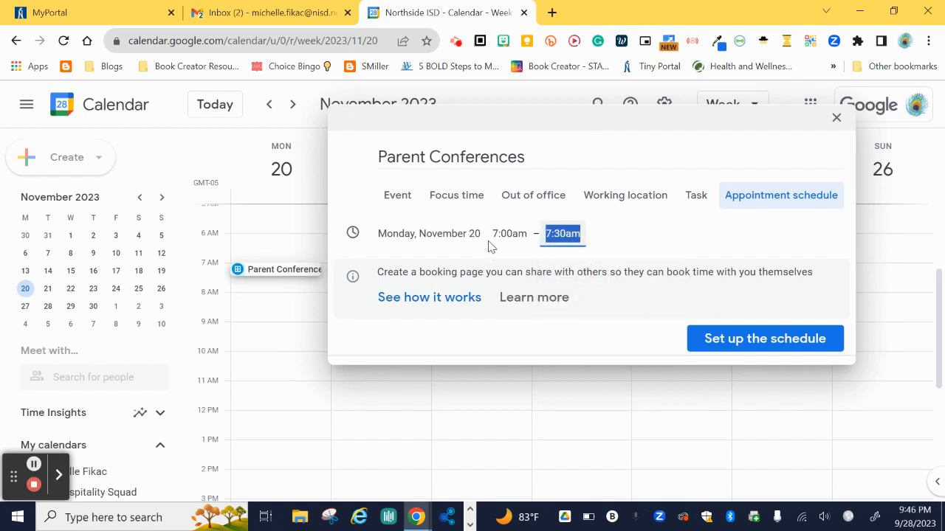
left_click(737, 338)
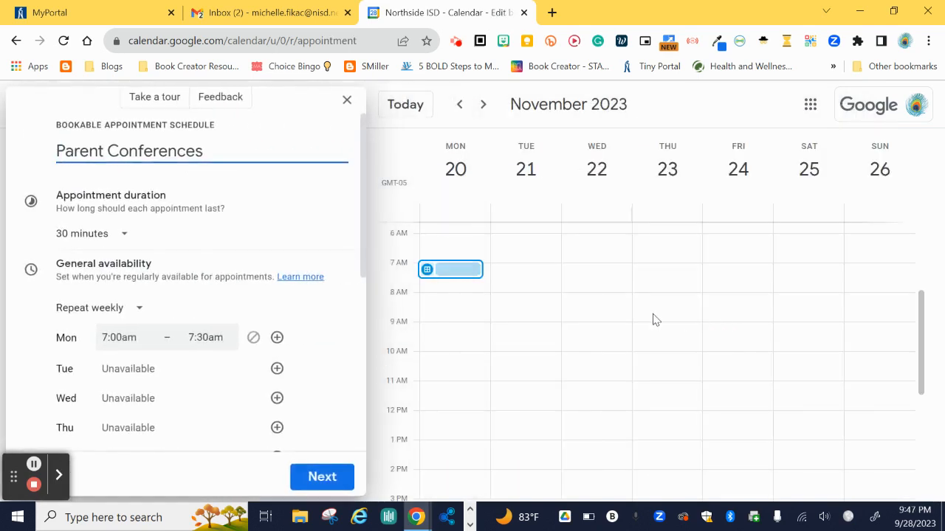
- Set a custom appointment duration of 25 minutes
left_click(79, 238)
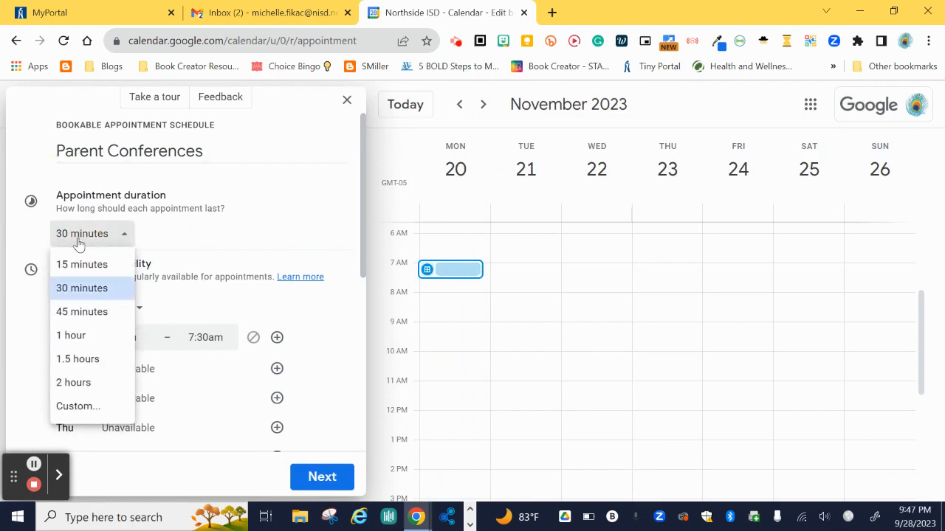
left_click(63, 405)
left_click(427, 285)
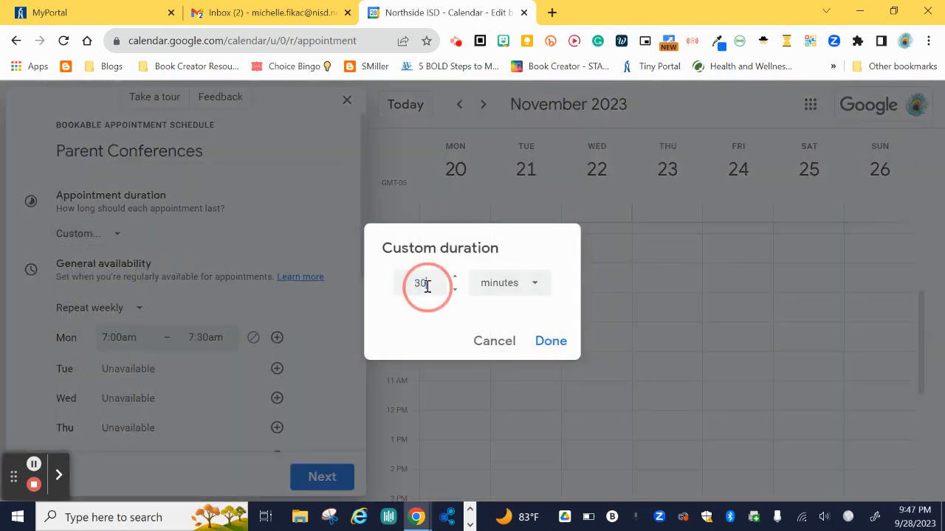
double_click(418, 284)
type("15")
double_click(417, 284)
type("25")
left_click(551, 341)
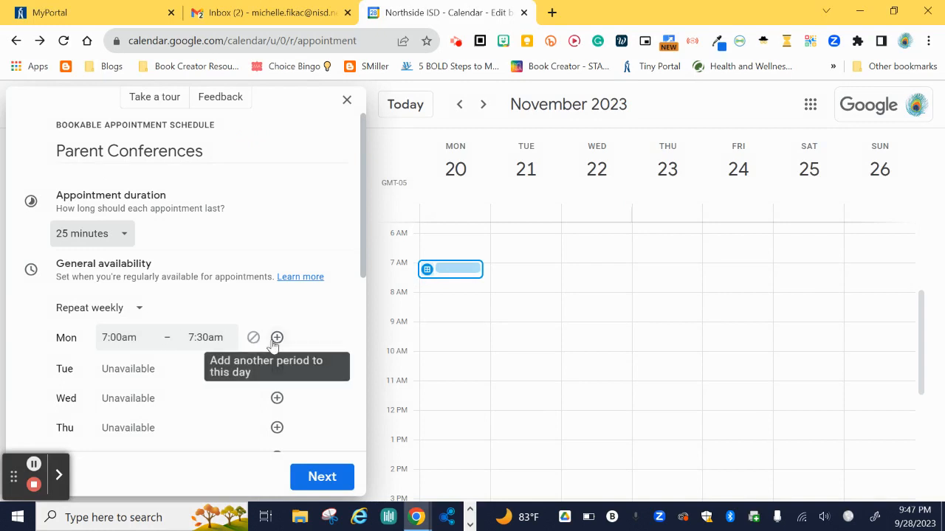
- Make Nov 20 availability non-repeating and add a second period starting at 9:00am
left_click(111, 309)
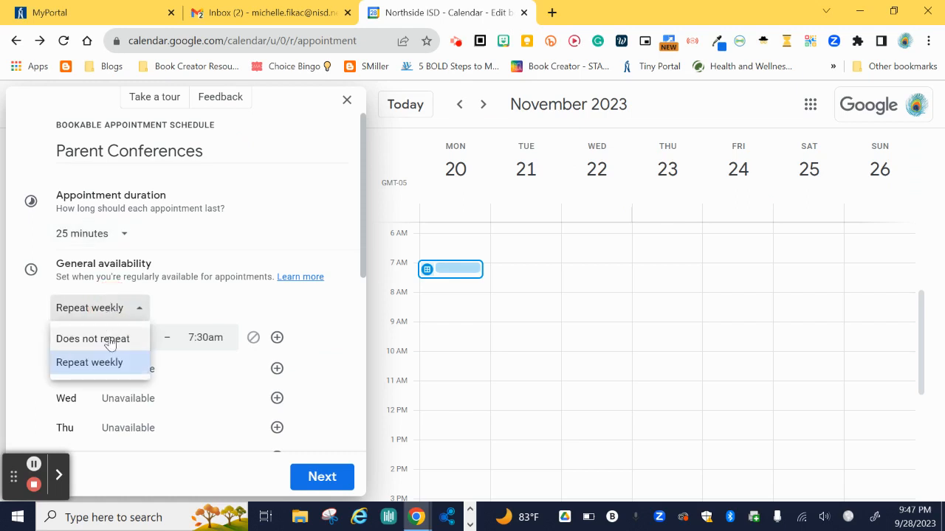
left_click(109, 341)
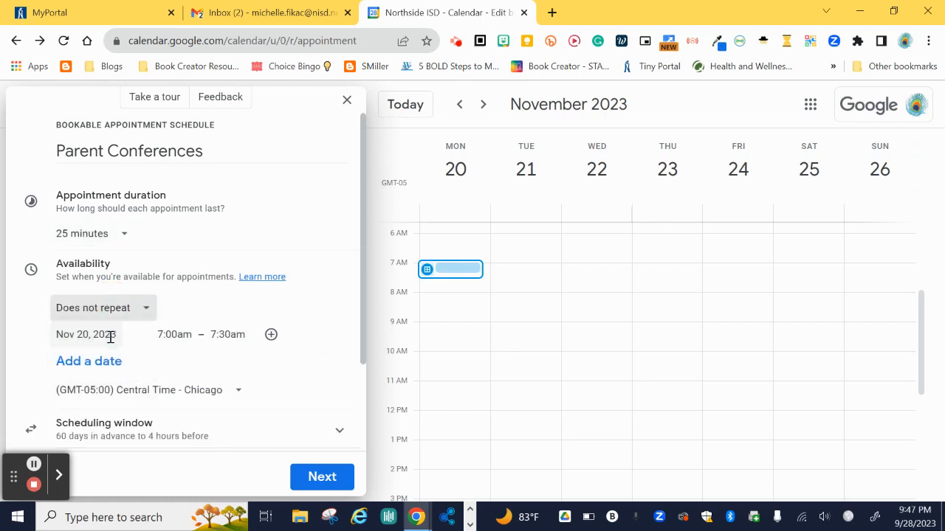
left_click(271, 335)
left_click(169, 361)
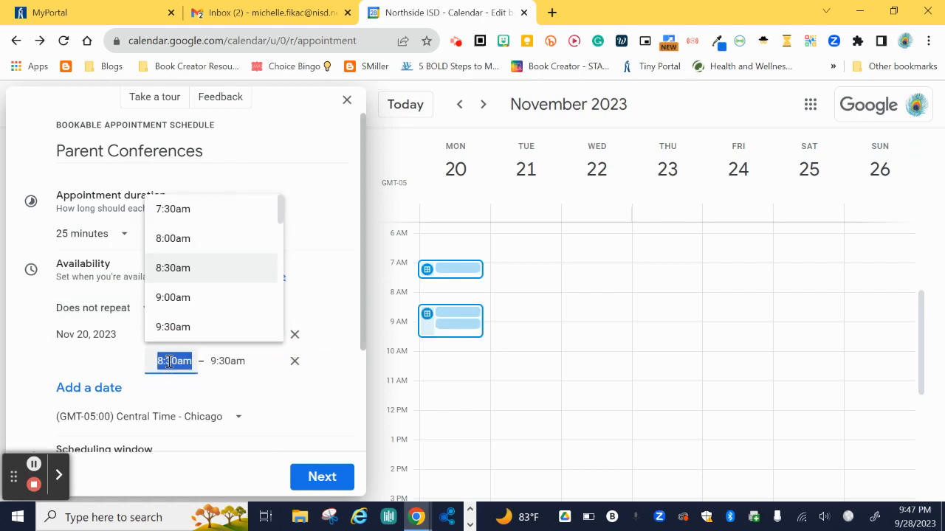
key("Down")
key("Down")
key("Down")
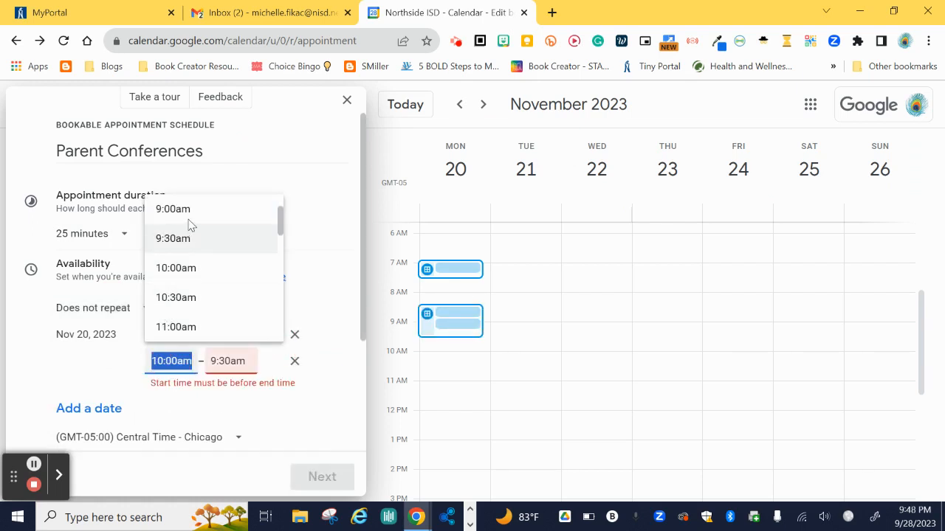
left_click(188, 210)
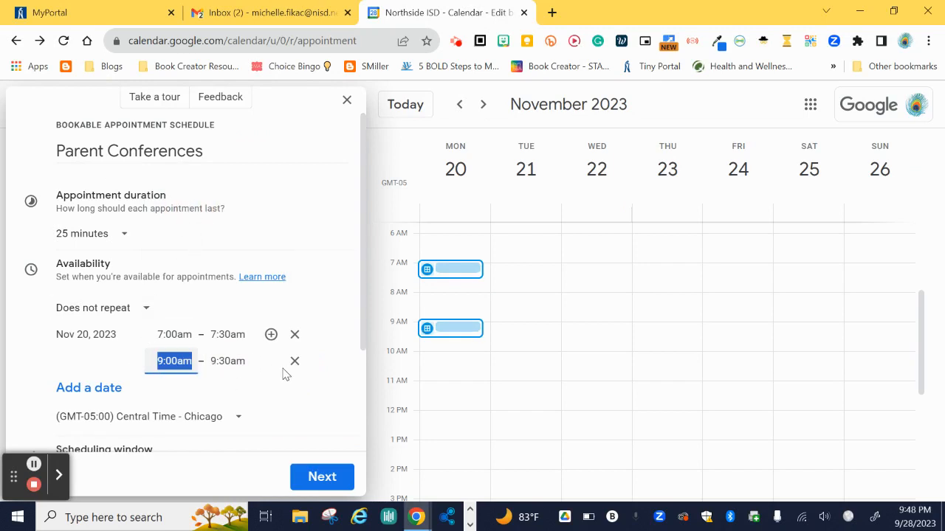
- Add a third Nov 20 period from 3:30pm to 5:30pm
left_click(271, 334)
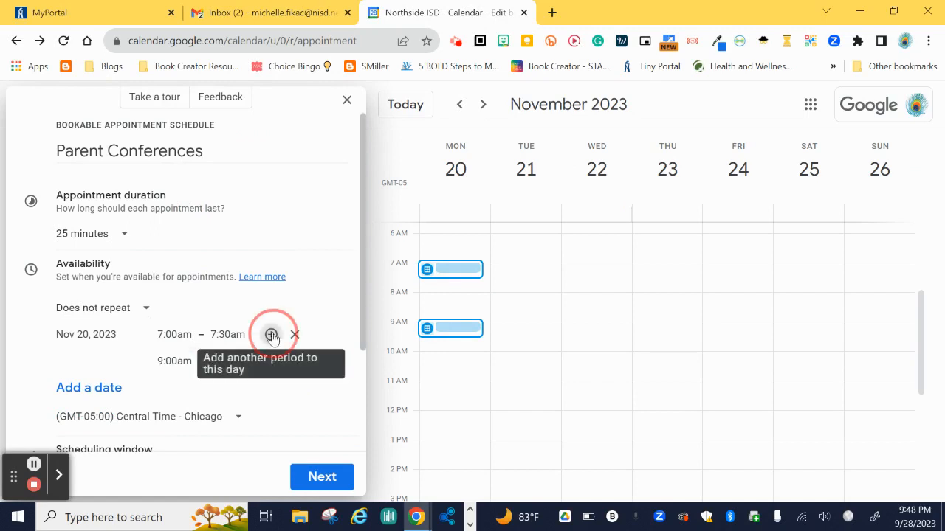
left_click(172, 391)
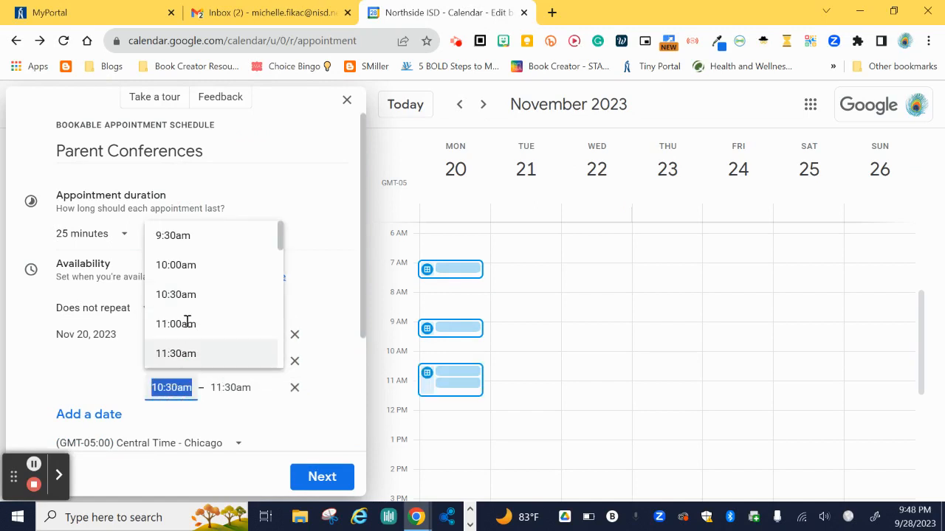
scroll(189, 322, "down", 2)
scroll(188, 323, "down", 2)
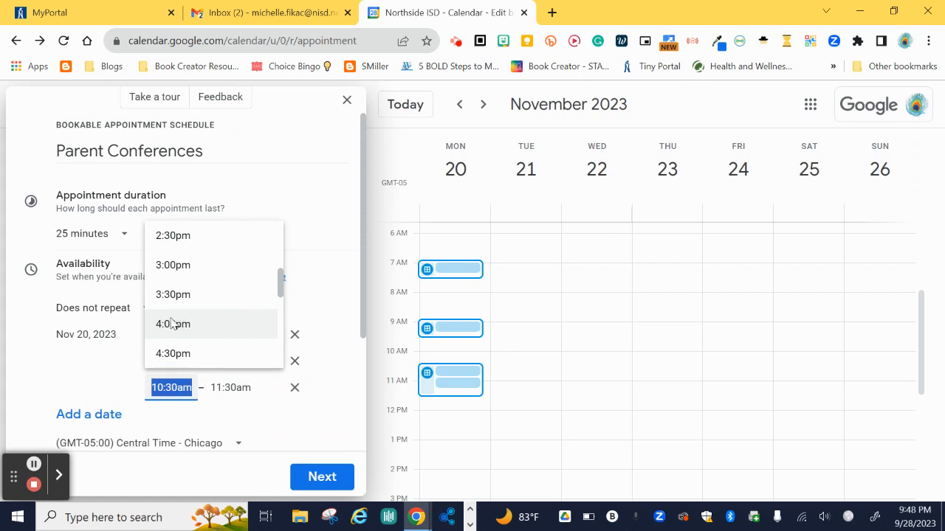
left_click(178, 294)
left_click(225, 387)
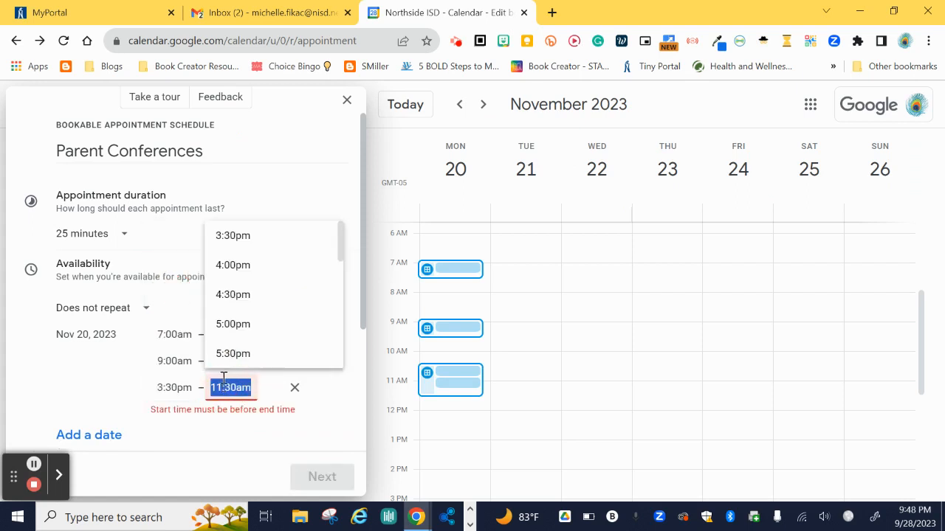
left_click(233, 352)
- Add Nov 21 as another available date and review the date list
scroll(235, 353, "down", 1)
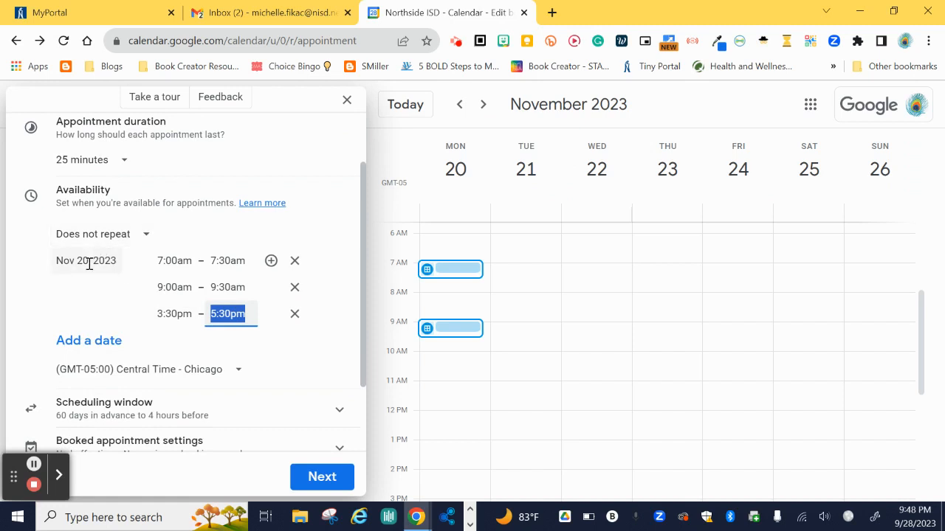
left_click(84, 339)
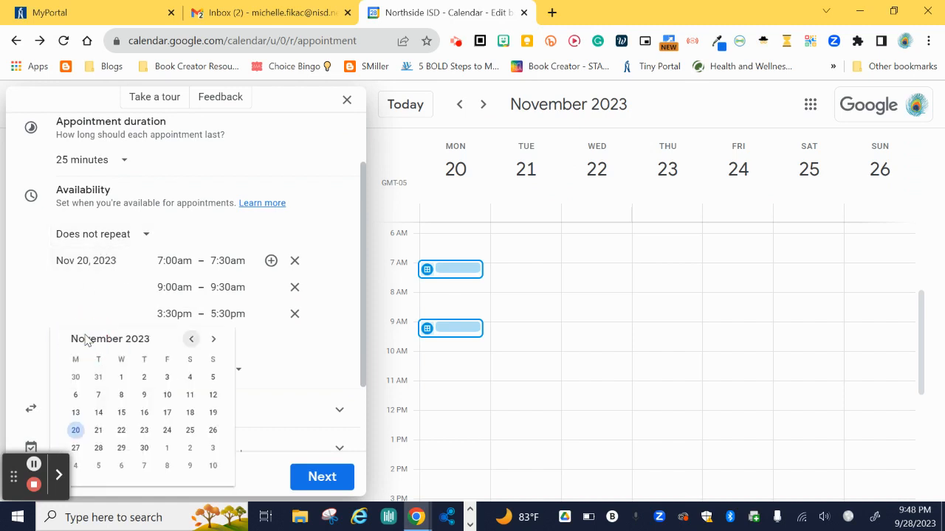
left_click(99, 430)
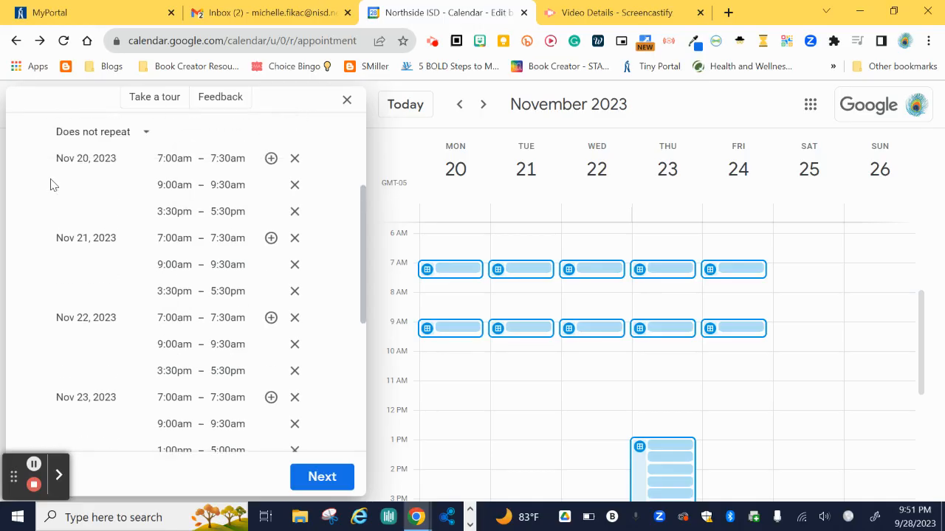
scroll(51, 185, "up", 1)
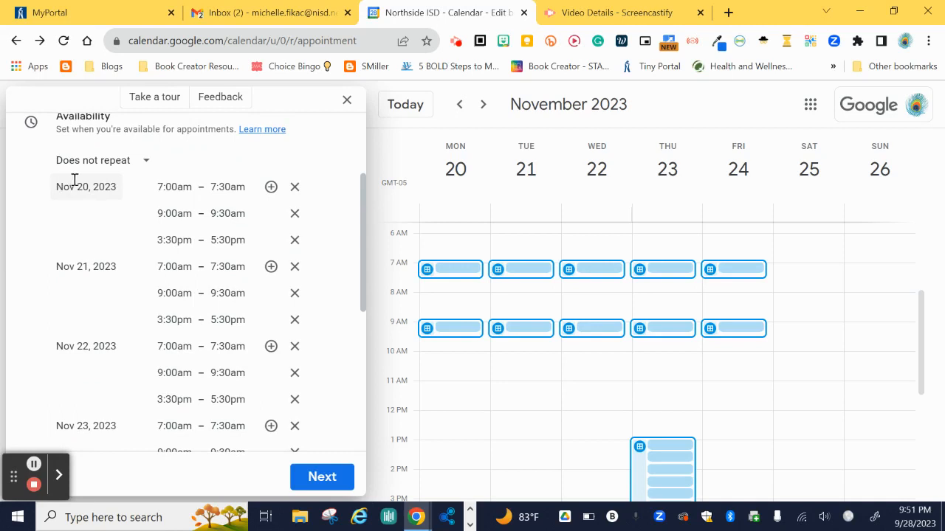
scroll(94, 275, "down", 1)
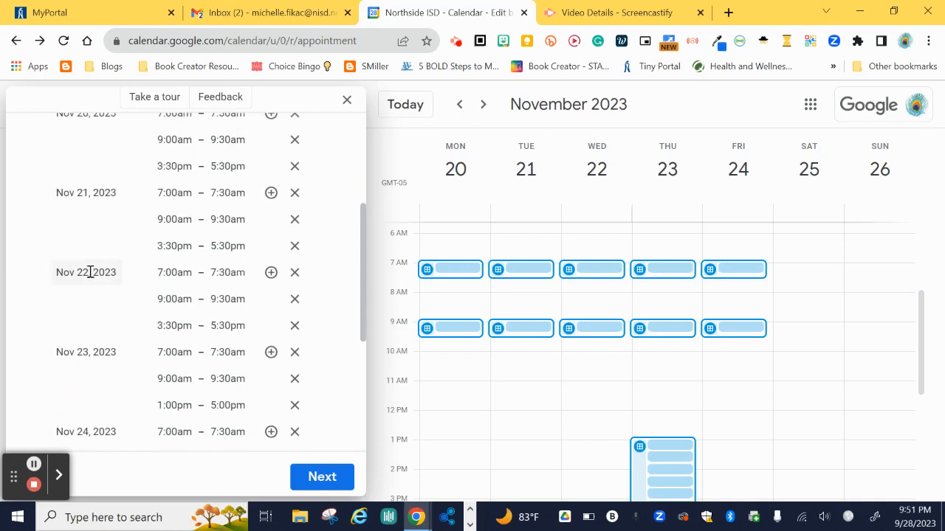
scroll(90, 273, "down", 1)
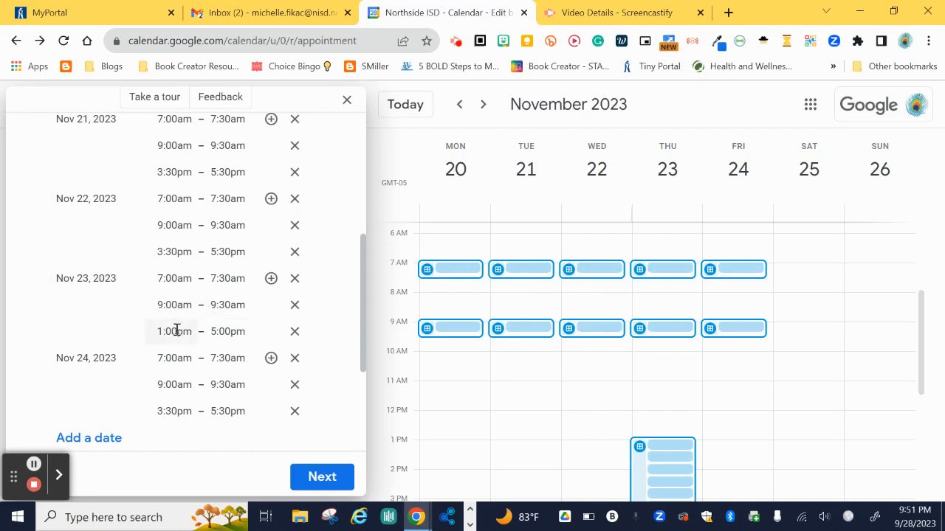
scroll(236, 328, "down", 3)
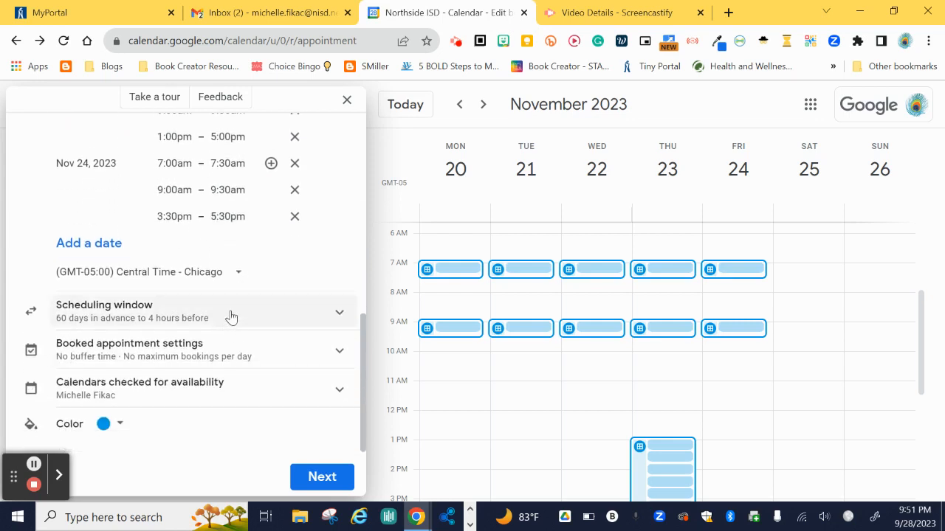
- Remove the 60-day maximum advance limit and set minimum booking notice to 24 hours
left_click(232, 315)
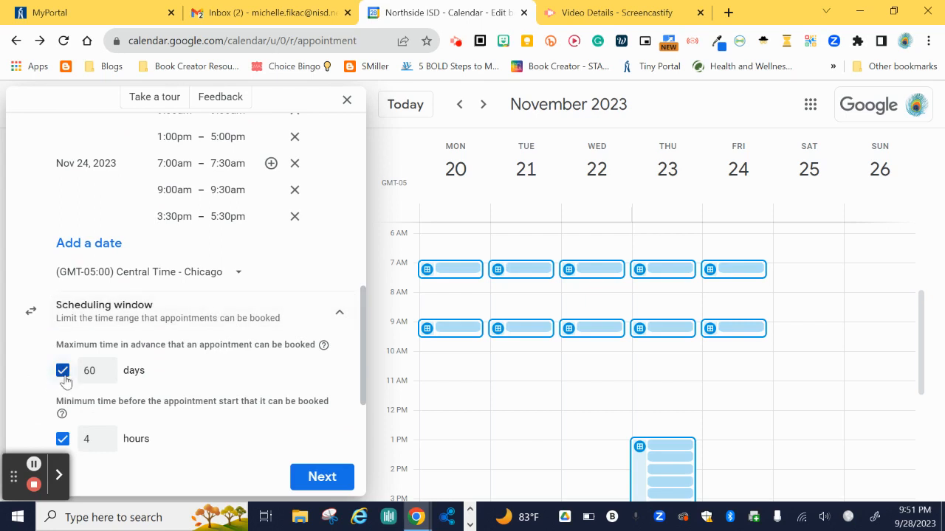
left_click(63, 374)
scroll(225, 236, "down", 2)
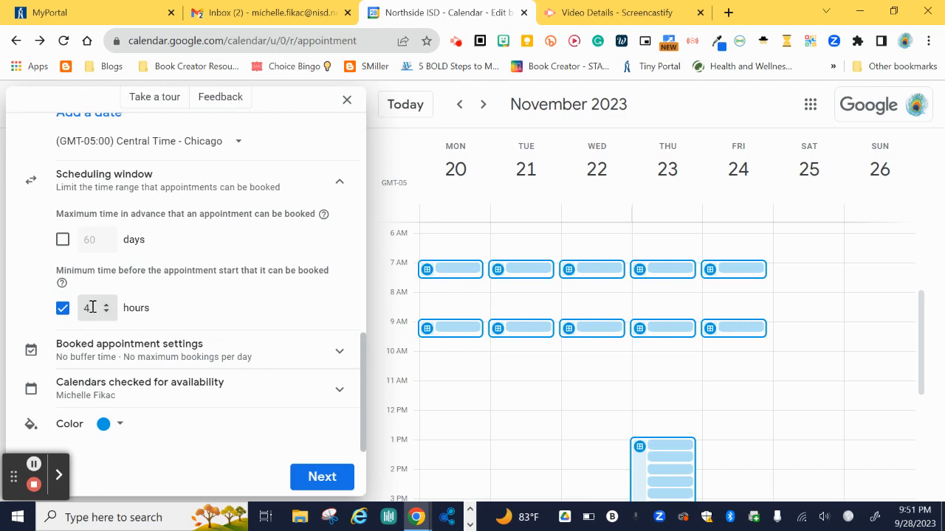
left_click(92, 307)
double_click(90, 308)
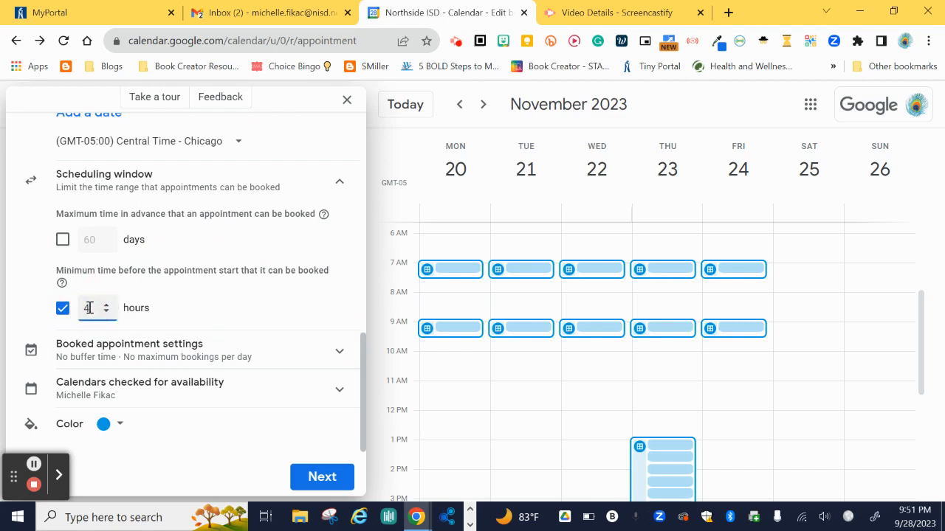
type("4")
key("BackSpace")
type("24")
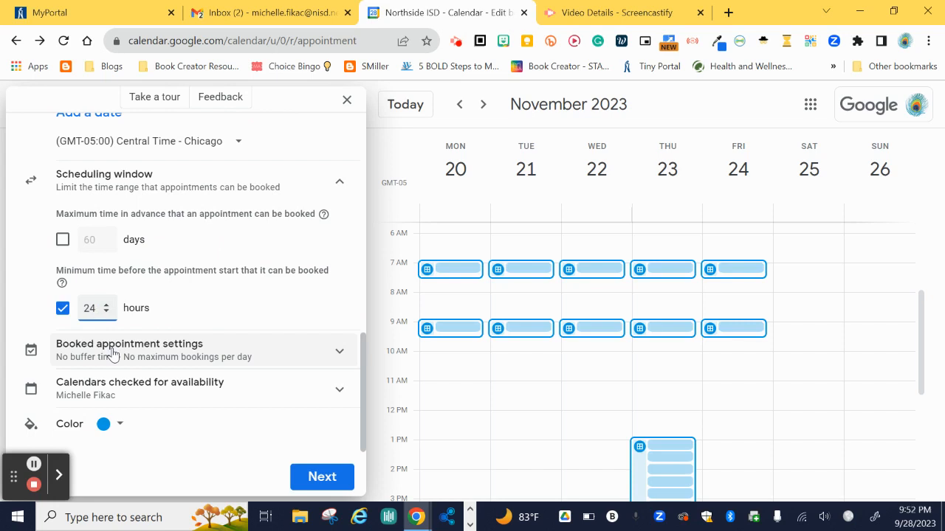
- Add a 5-minute buffer between appointments, leaving the maximum bookings per day unchecked
left_click(112, 355)
scroll(111, 356, "down", 1)
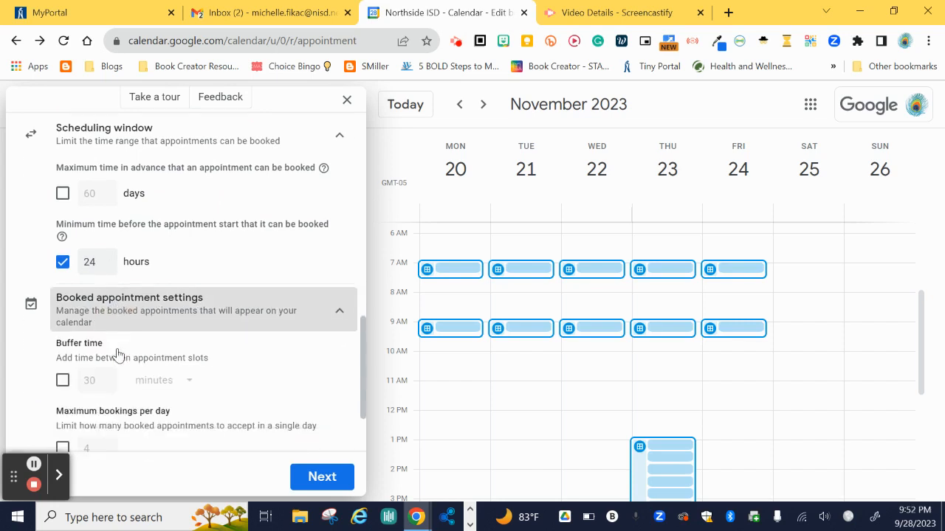
left_click(62, 352)
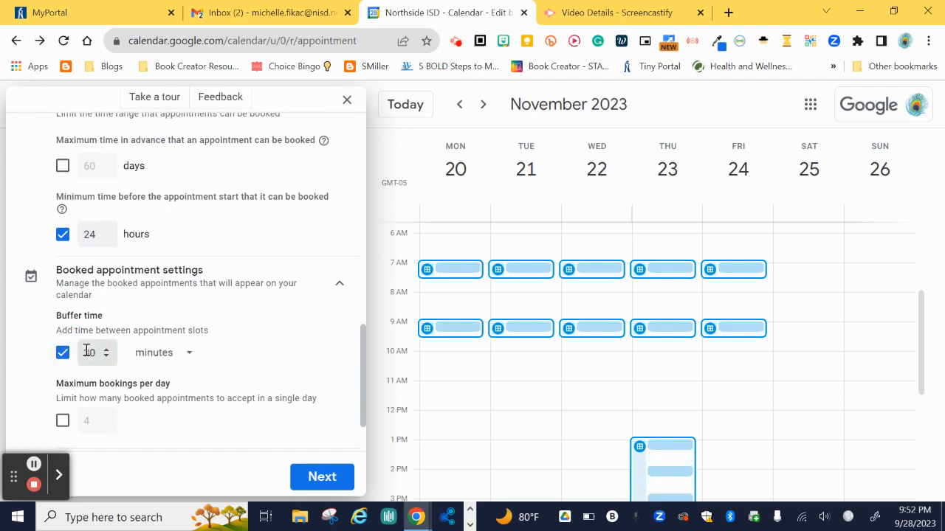
double_click(87, 352)
type("5")
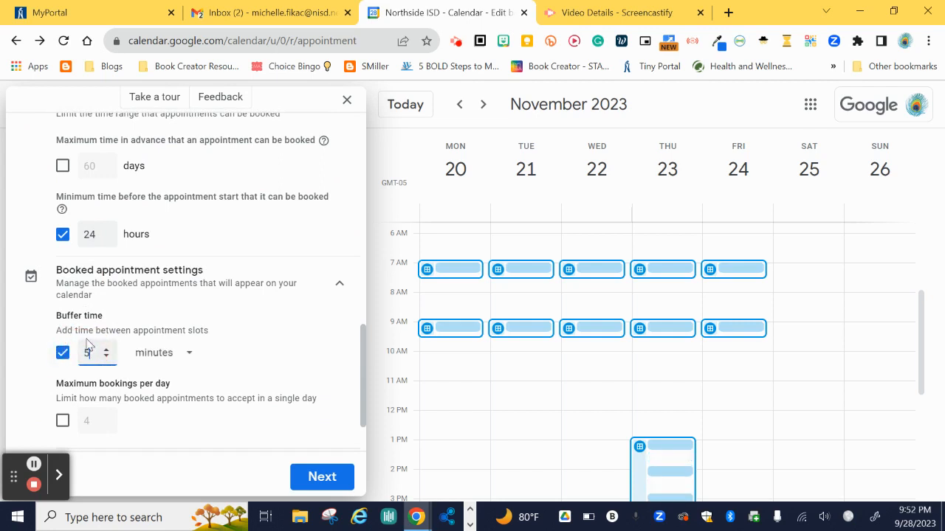
scroll(75, 319, "down", 1)
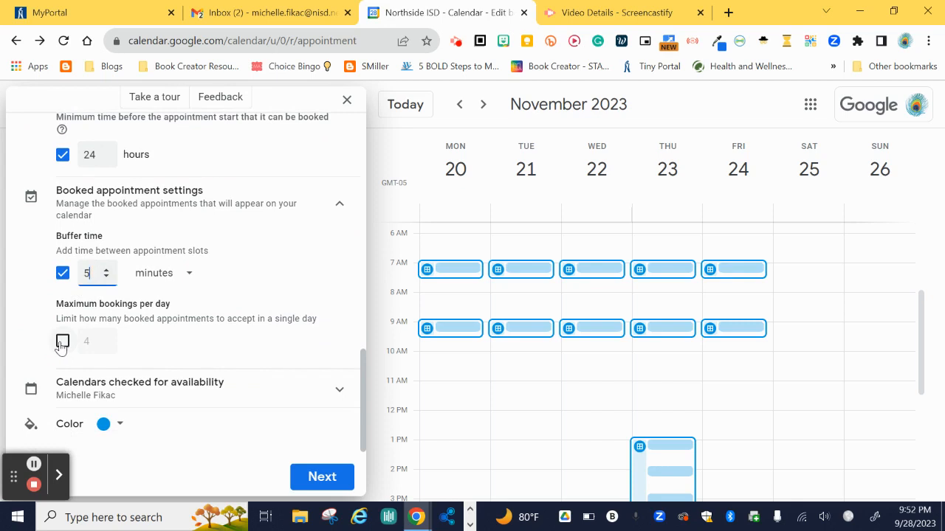
left_click(62, 341)
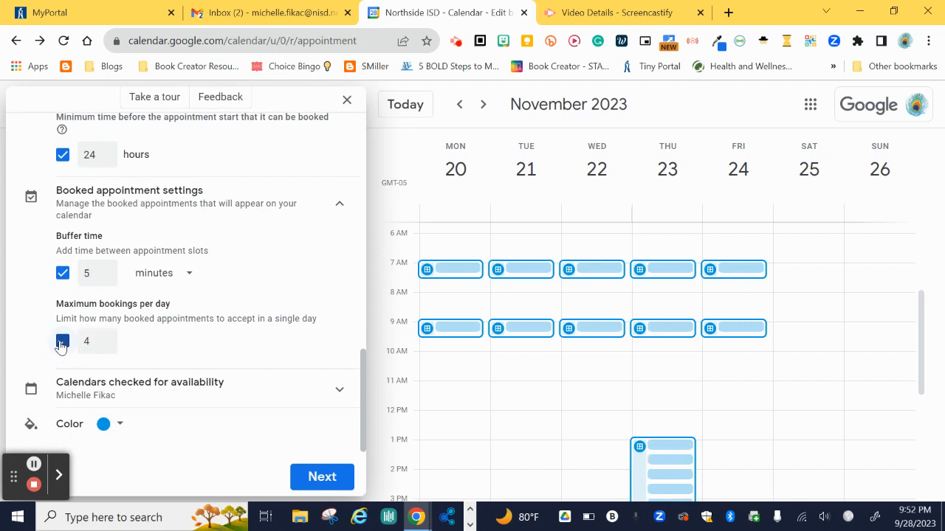
left_click(62, 342)
- Continue to the booking page details, expanding photo and name and listing meeting types
left_click(320, 476)
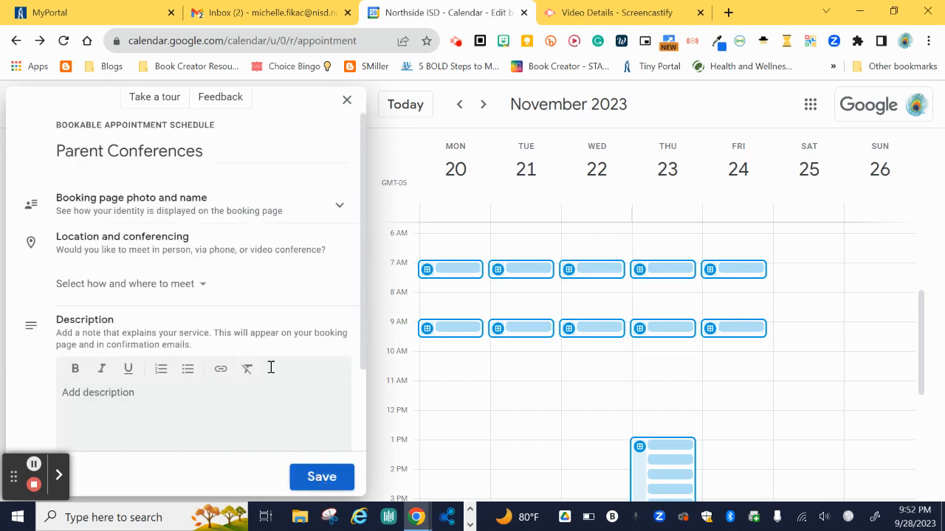
left_click(101, 212)
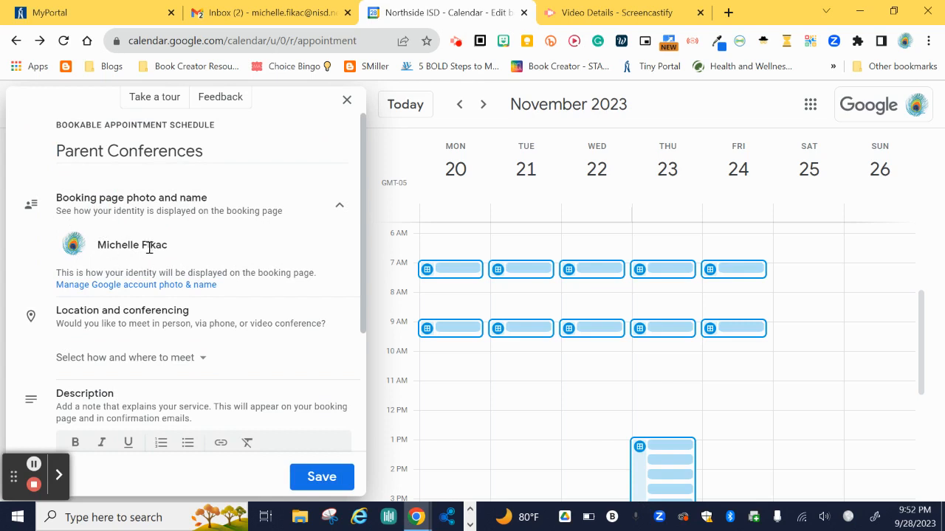
scroll(147, 251, "down", 1)
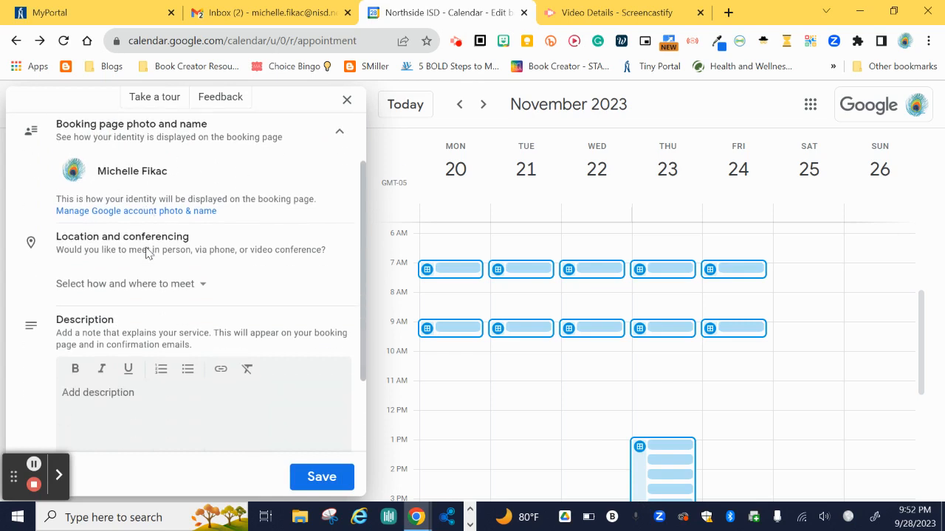
left_click(156, 285)
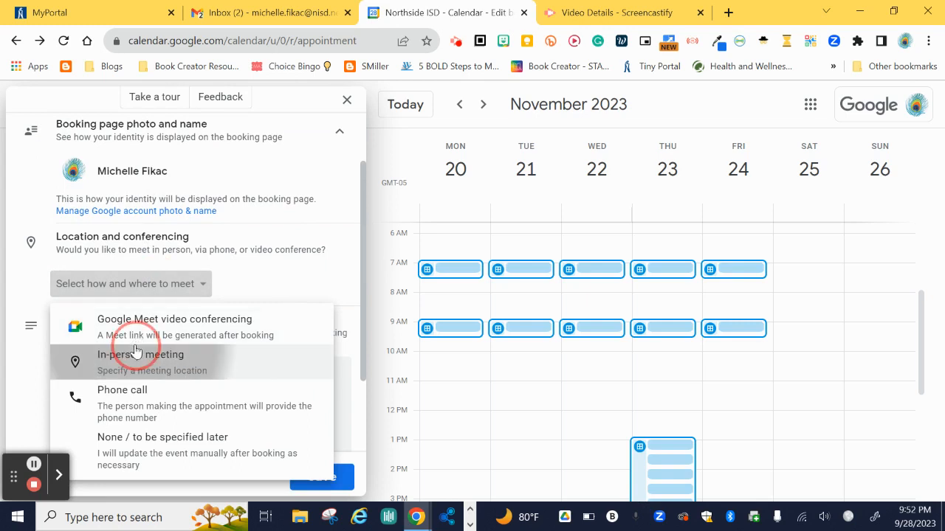
- Set the in-person location to Virginia A. Myers Elementary School, Room B115
left_click(137, 353)
left_click(127, 292)
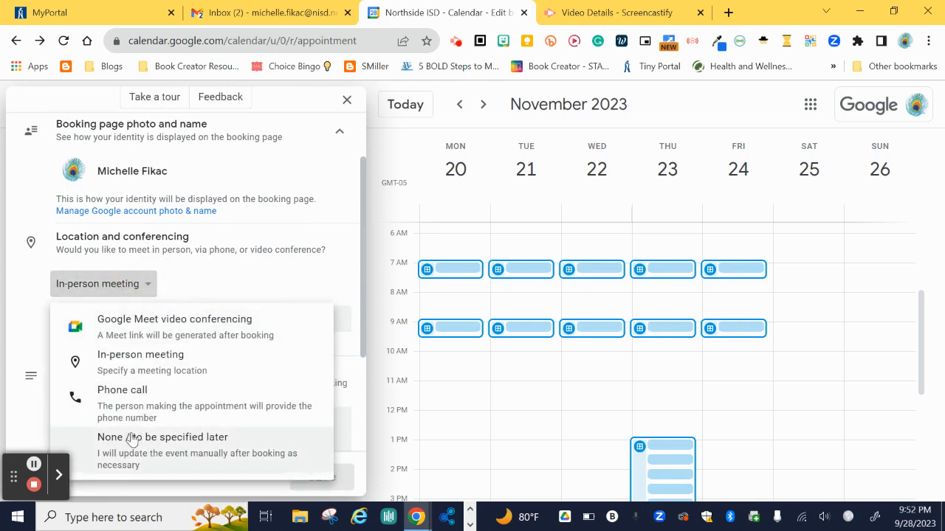
left_click(214, 274)
left_click(172, 313)
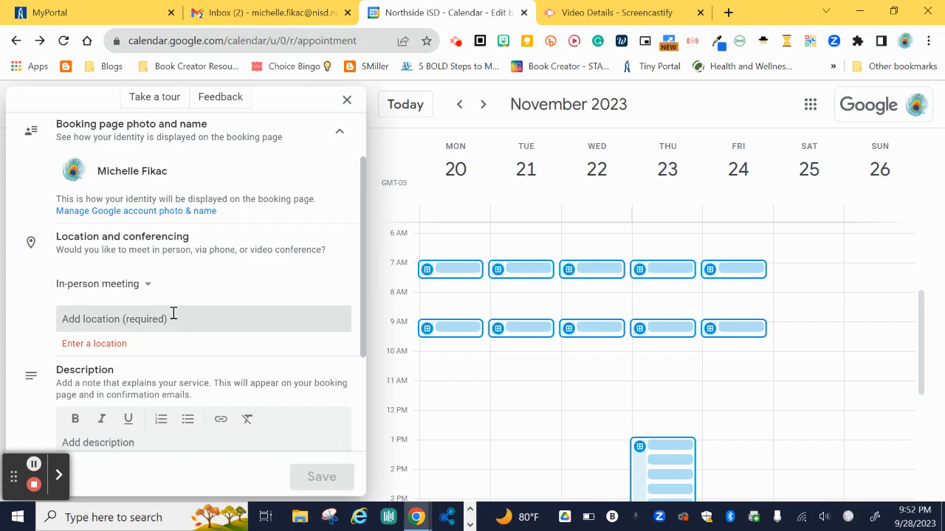
type("Myers")
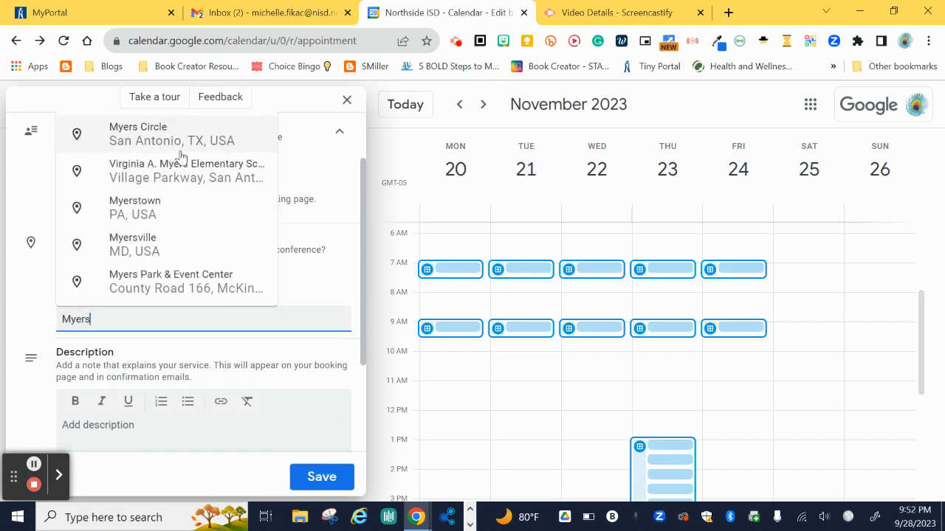
left_click(181, 165)
type(", Room B")
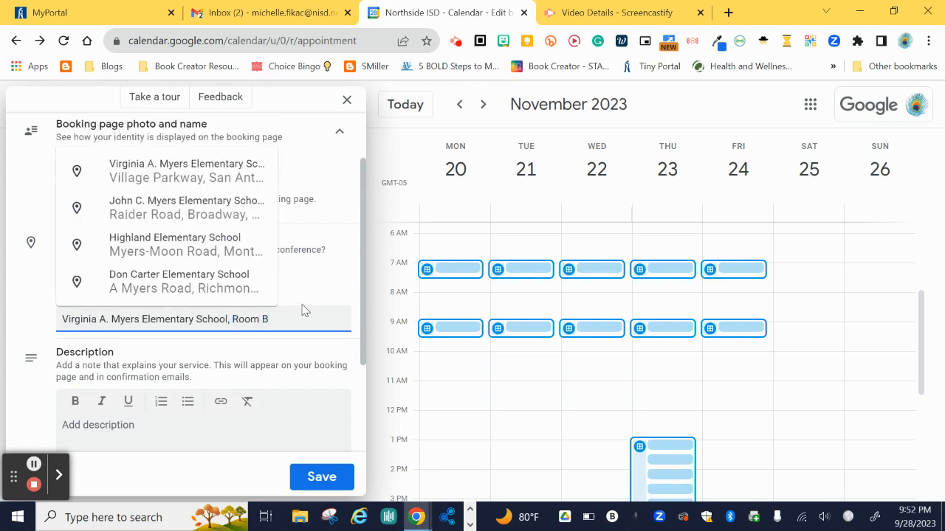
type("115")
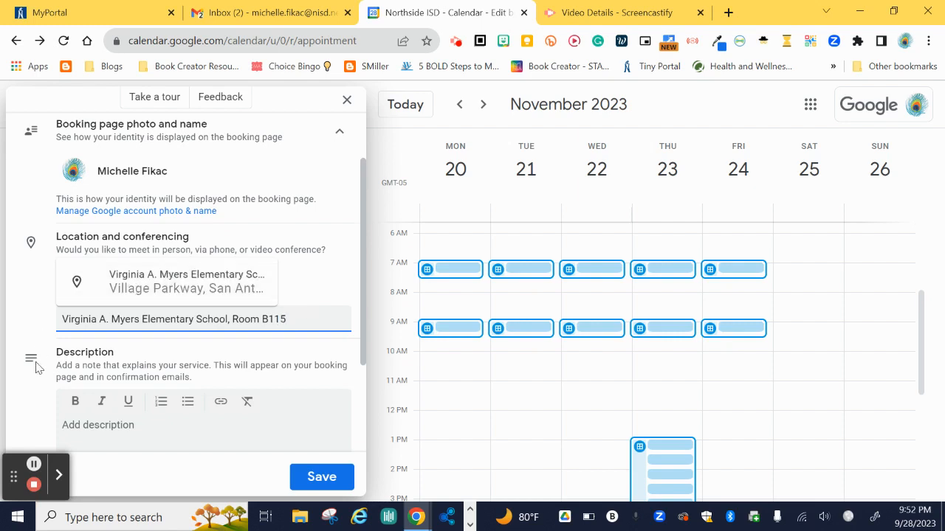
left_click(104, 418)
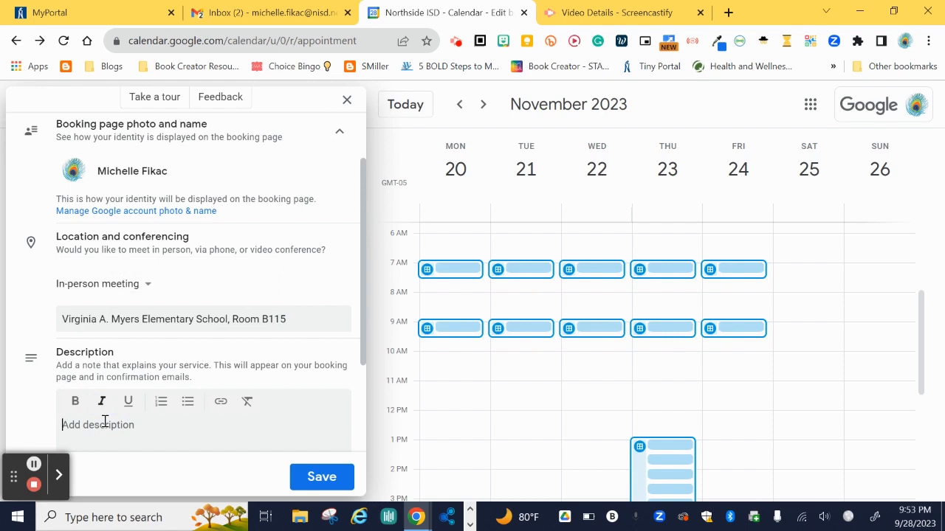
- Paste the prepared Eagle Parents letter as the description and expand the Booking form section
type("Dear Eagle Parents,  Thank you in advance for taking the time to meet with me. I look forward to discussing your child's progress and how together we can make this a great school year. Please note: appointment slots have been scheduled for 25 minutes. I ask that you kindly wait in the office until your scheduled time. I will come to greet you when it is time for your appointment.  With kind regards, Mrs. Fikac")
scroll(221, 372, "down", 2)
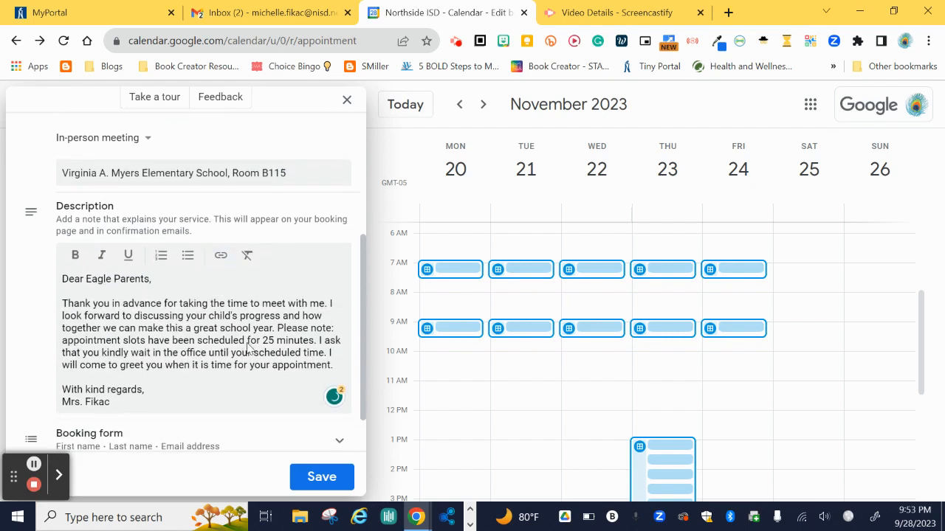
scroll(250, 350, "down", 1)
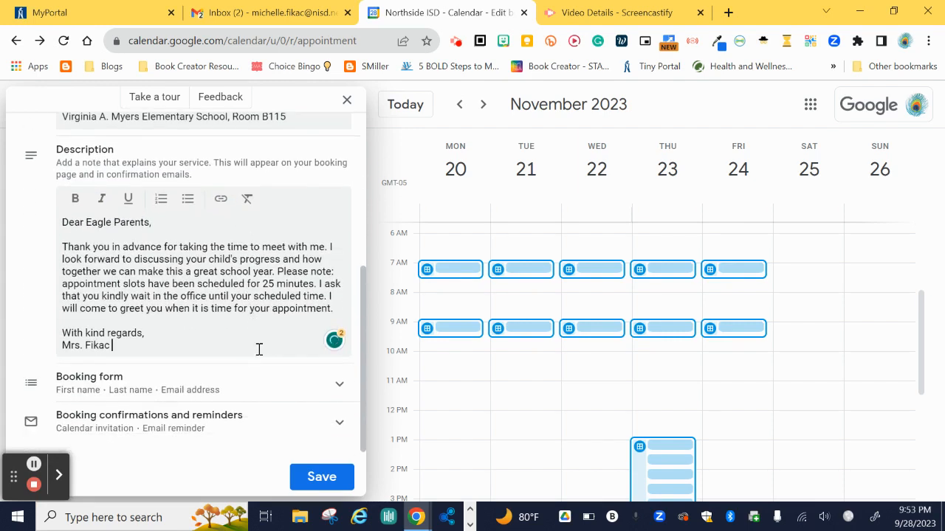
left_click(107, 390)
scroll(107, 376, "down", 1)
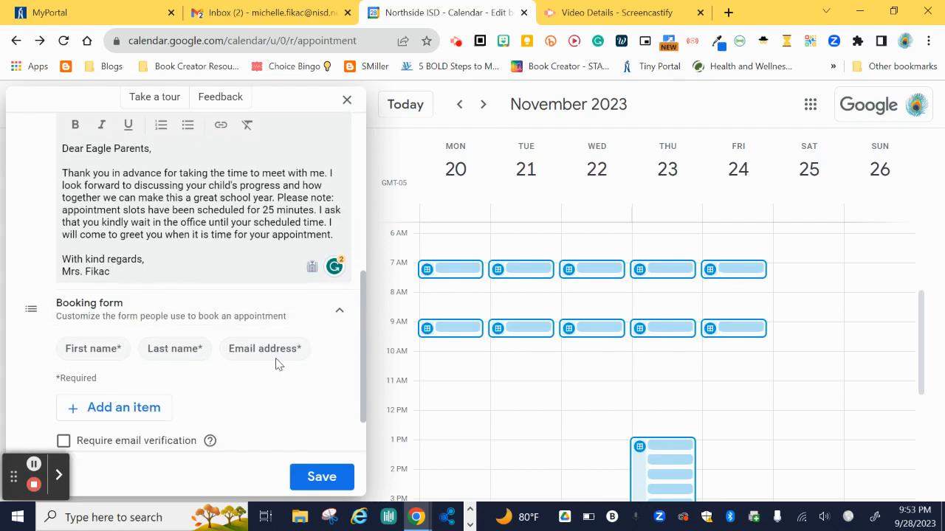
- Add a required custom 'Student name' item to the booking form
left_click(131, 412)
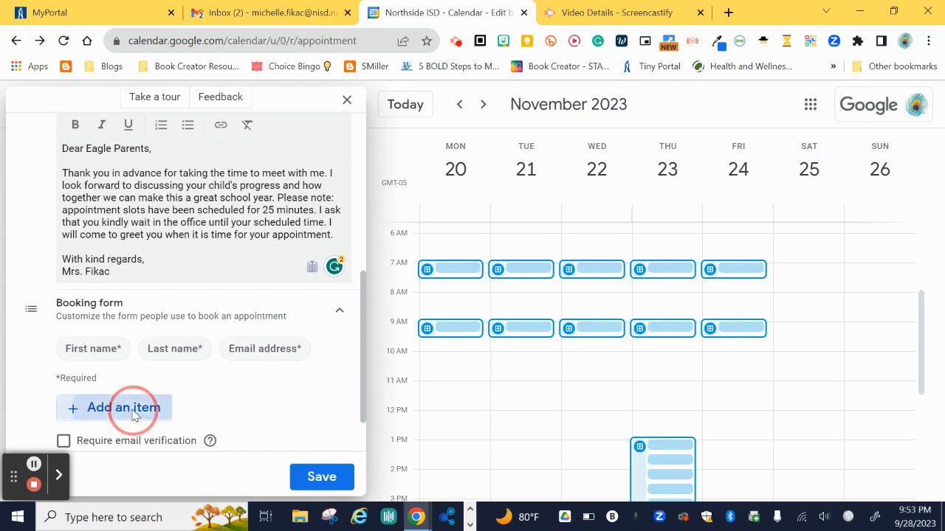
left_click(429, 274)
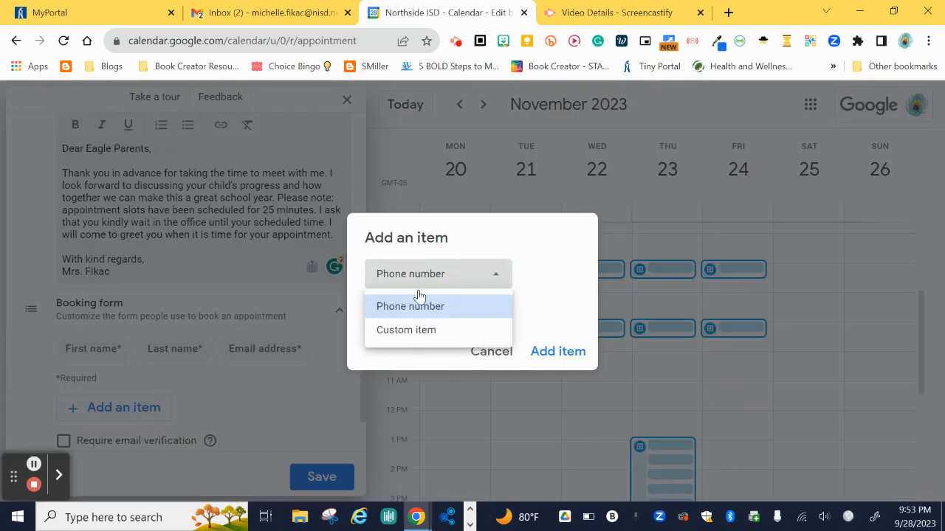
left_click(404, 332)
left_click(400, 296)
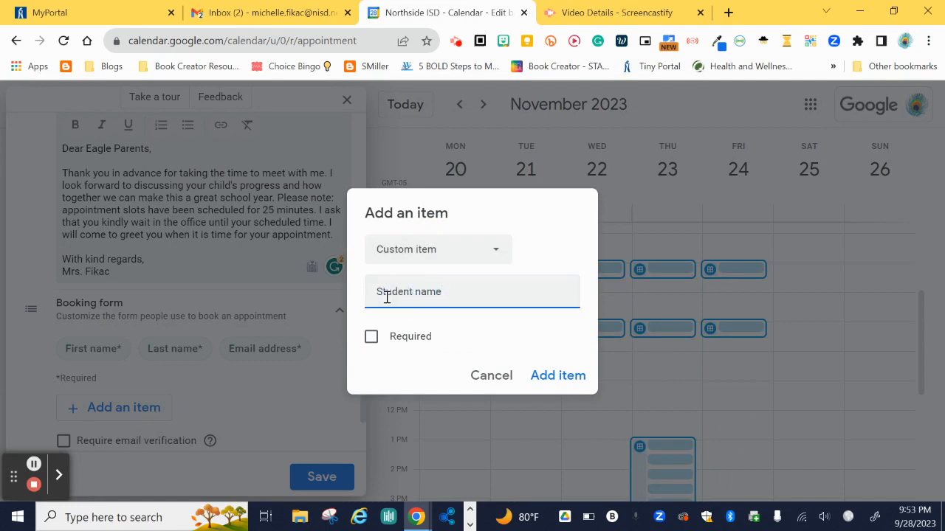
left_click(391, 326)
left_click(371, 338)
left_click(565, 375)
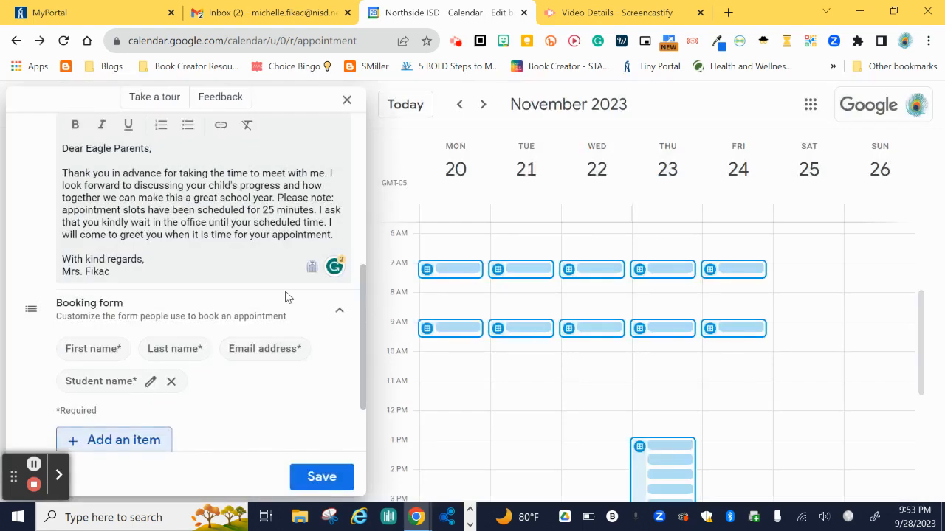
scroll(291, 295, "down", 2)
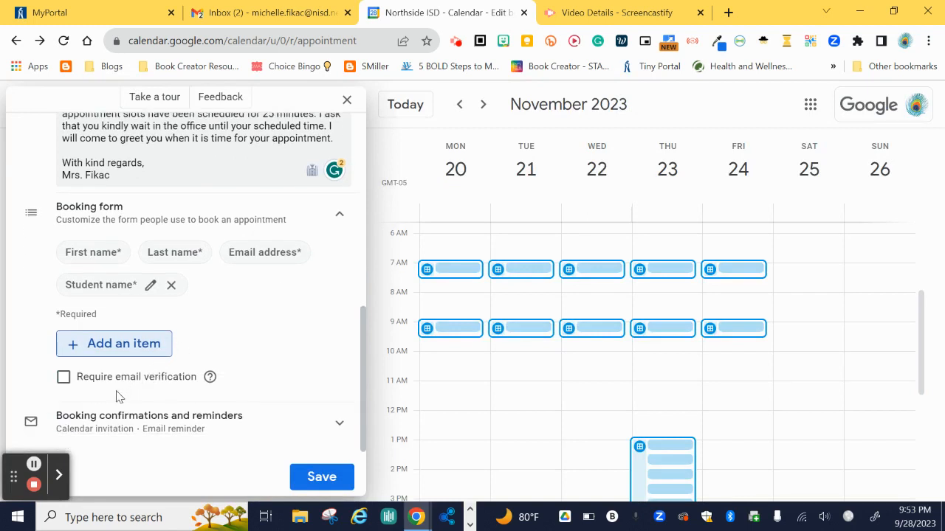
- Check the calendar invitation and 1-day-before email reminder, then save the Parent Conferences schedule
left_click(116, 419)
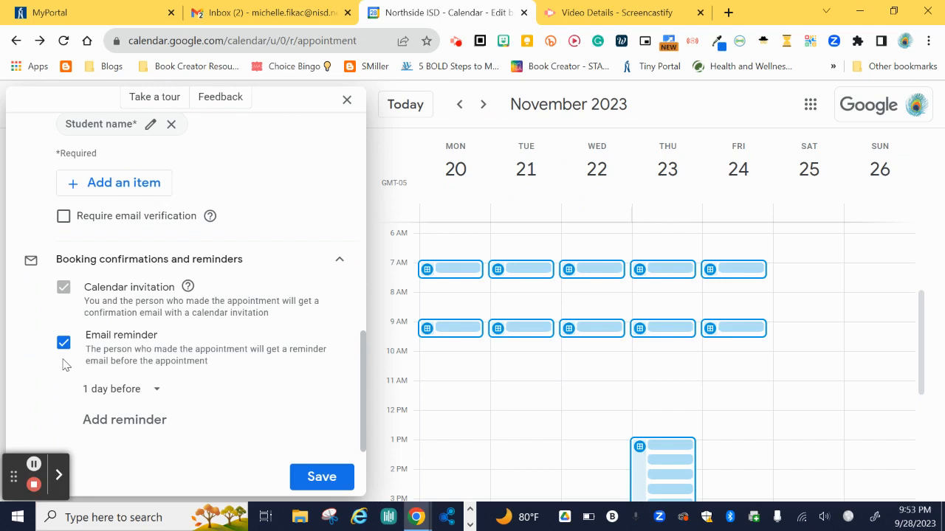
left_click(327, 479)
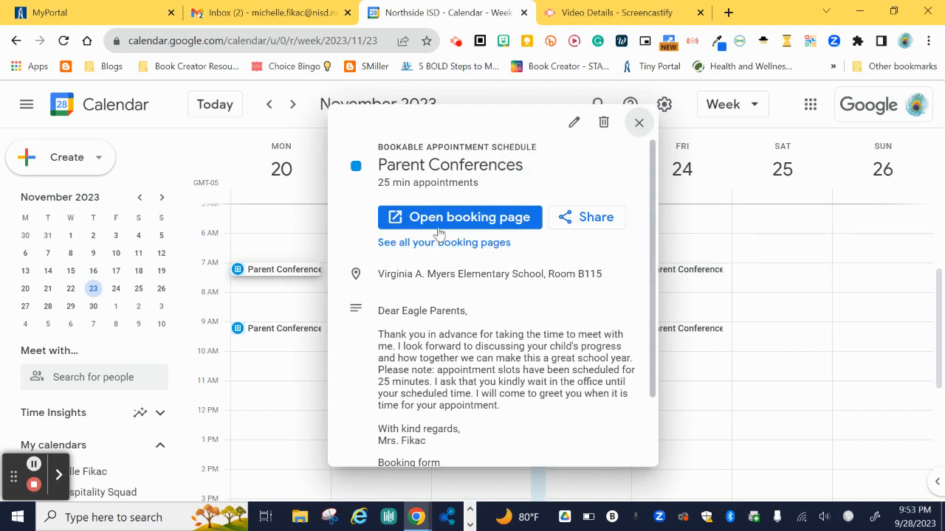
- Open the live Parent Conferences booking page from the saved appointment card
scroll(465, 222, "down", 2)
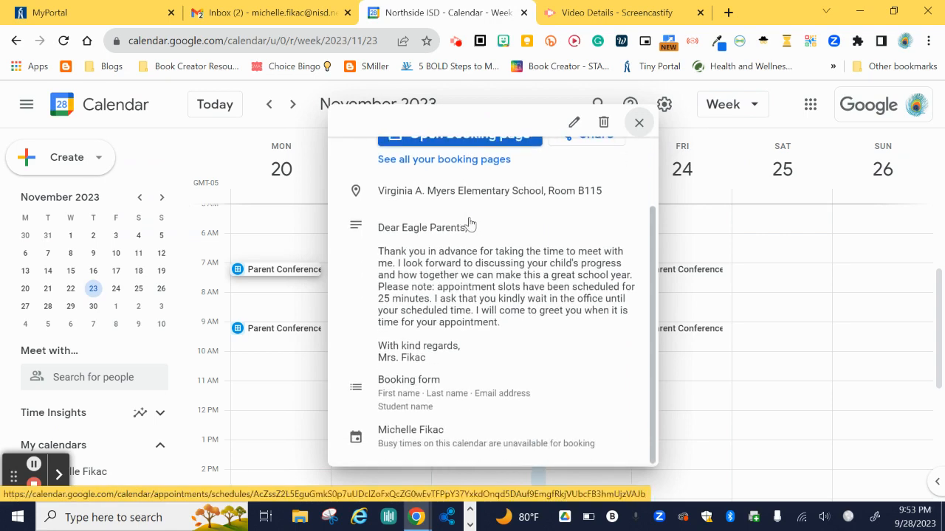
scroll(459, 295, "up", 2)
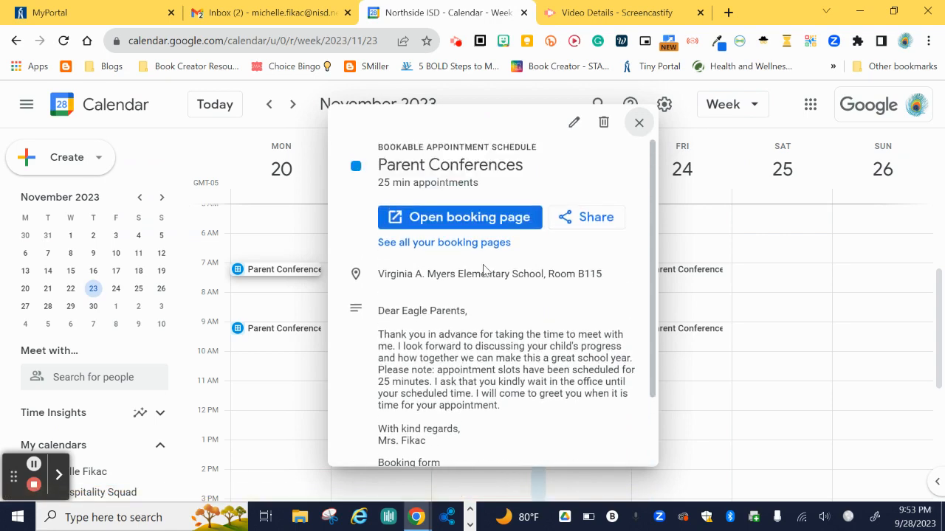
left_click(504, 221)
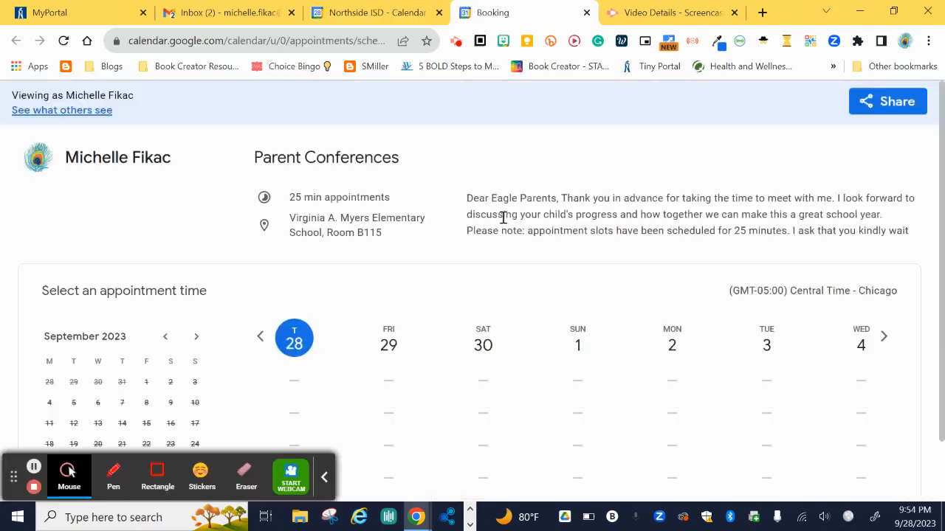
- Move the booking page to November 2023 and review open times for November 20–24
left_click(325, 477)
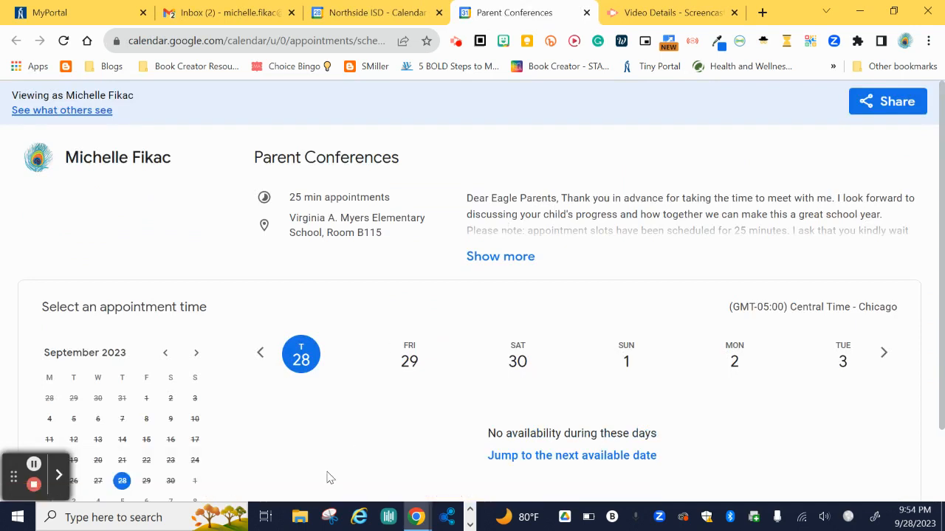
scroll(196, 392, "down", 2)
left_click(196, 279)
left_click(195, 279)
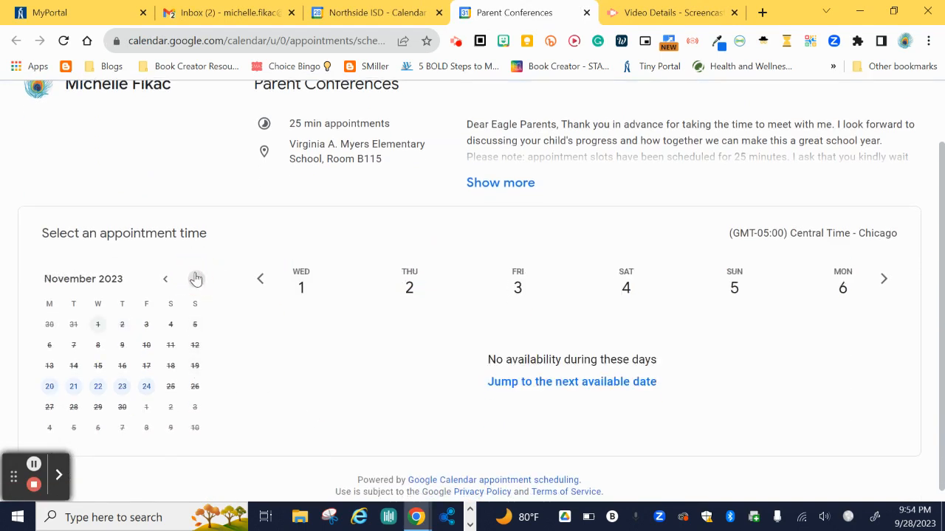
left_click(48, 388)
scroll(601, 346, "down", 1)
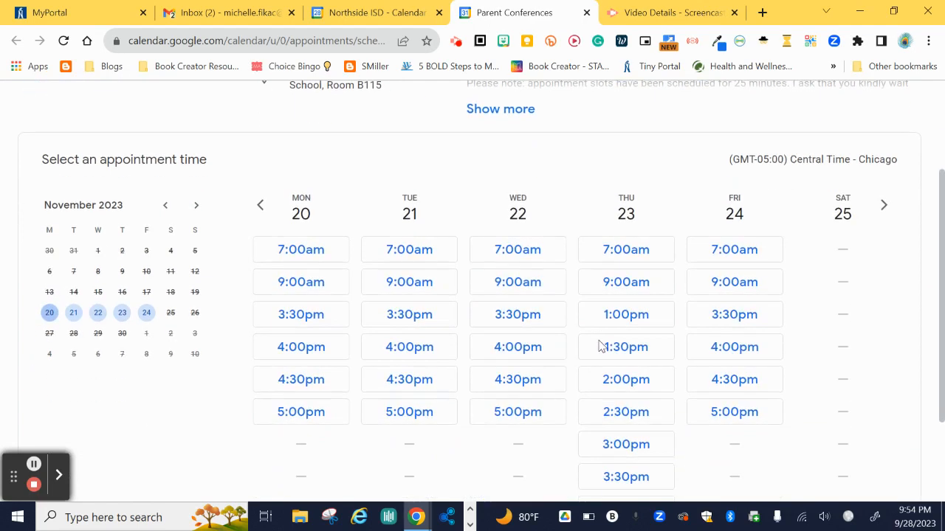
scroll(601, 347, "down", 2)
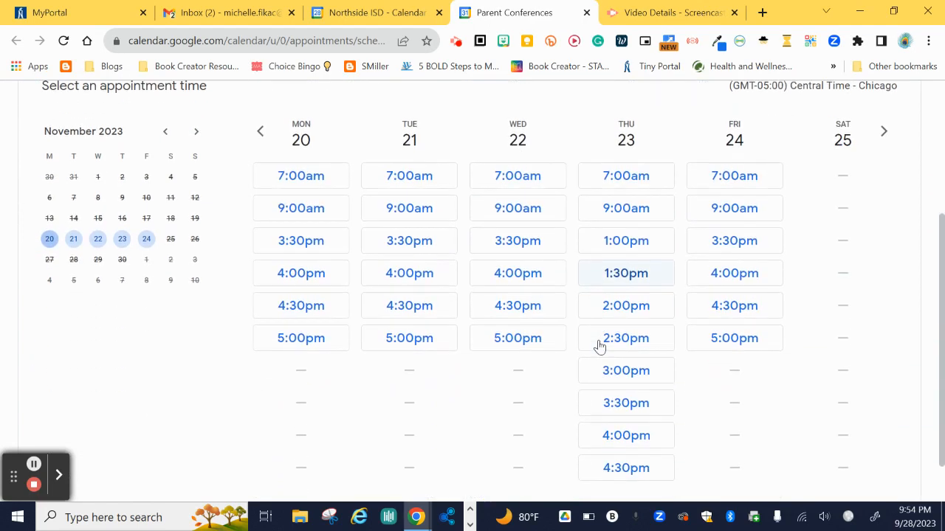
scroll(613, 278, "up", 1)
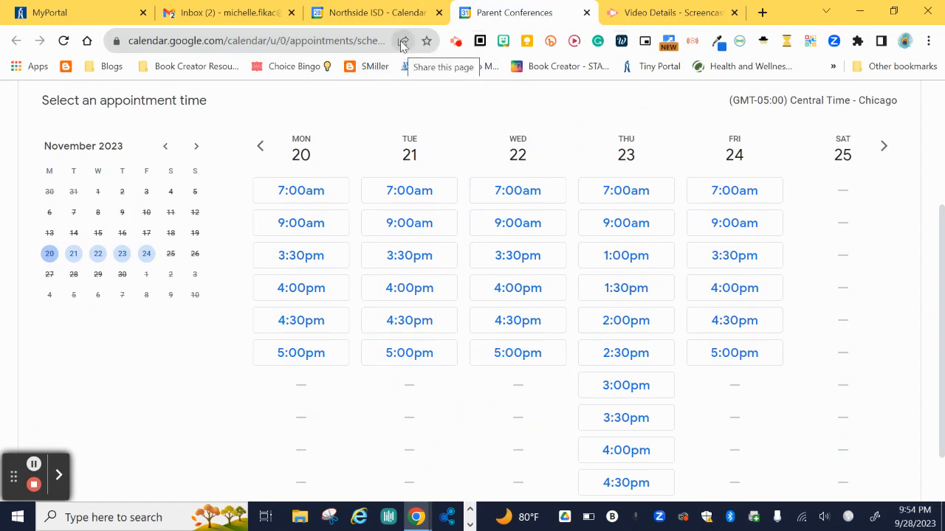
- Copy the booking page link from its QR code panel and launch Microsoft Edge
left_click(403, 42)
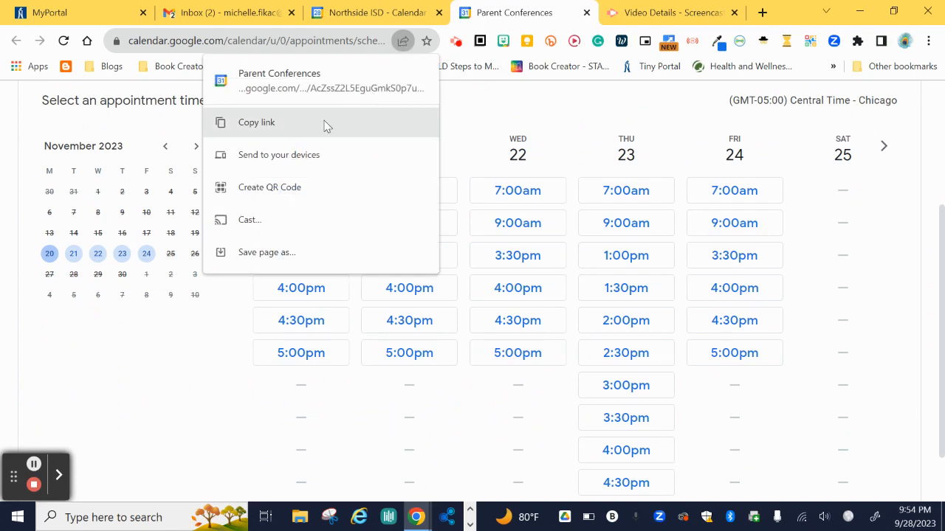
left_click(294, 189)
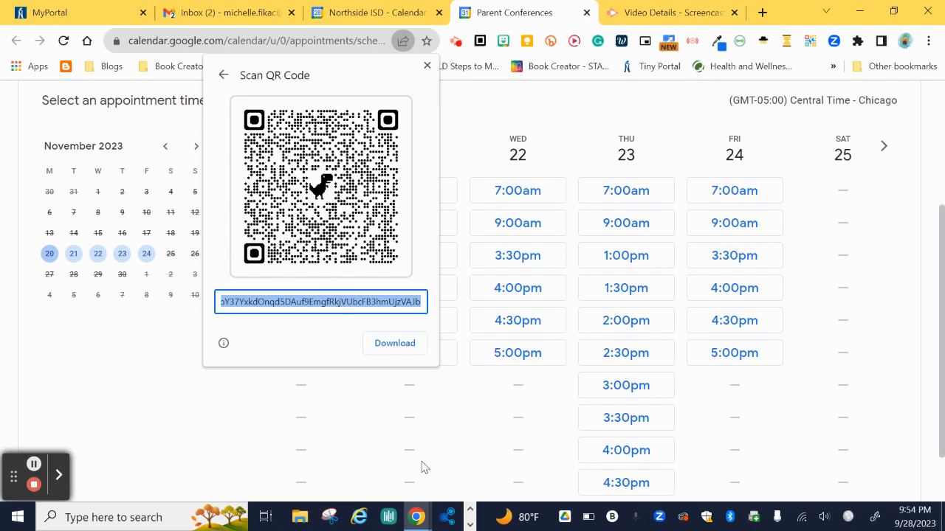
left_click(360, 518)
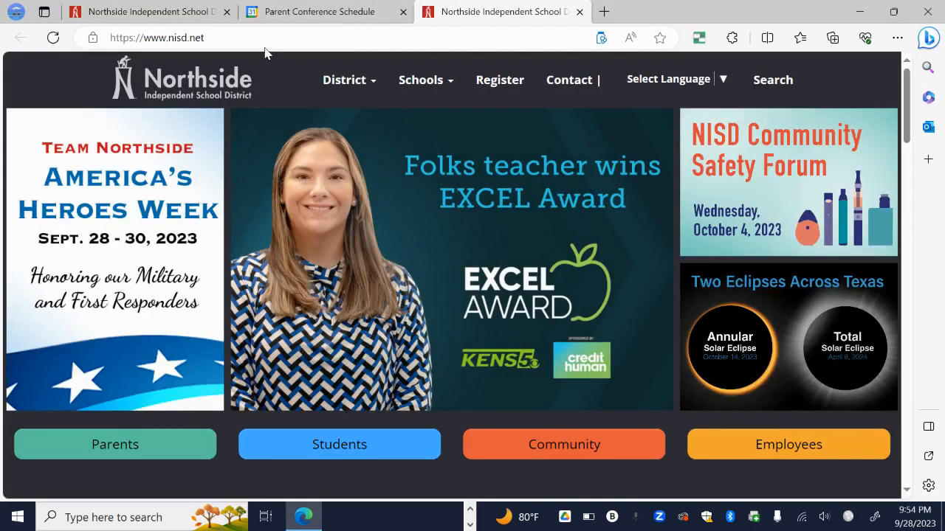
- Load the copied Parent Conferences booking link in Edge
left_click(265, 47)
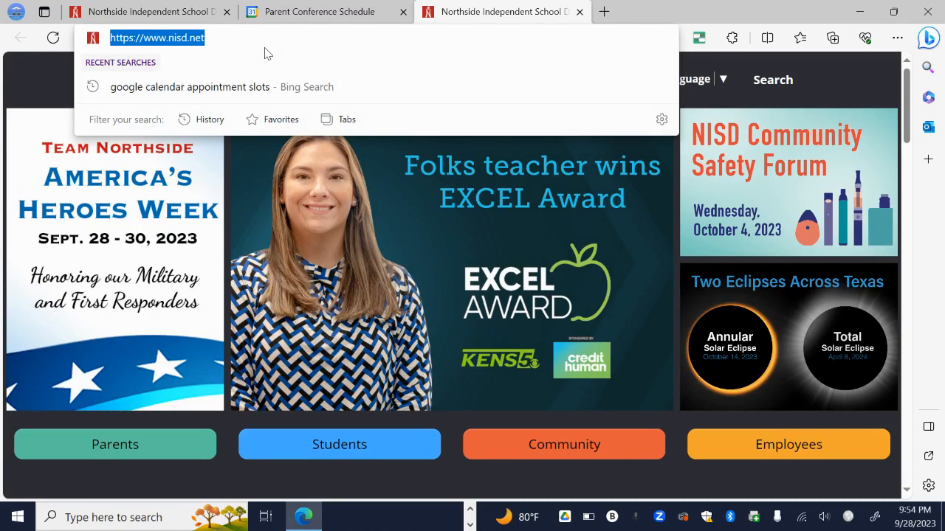
key("Return")
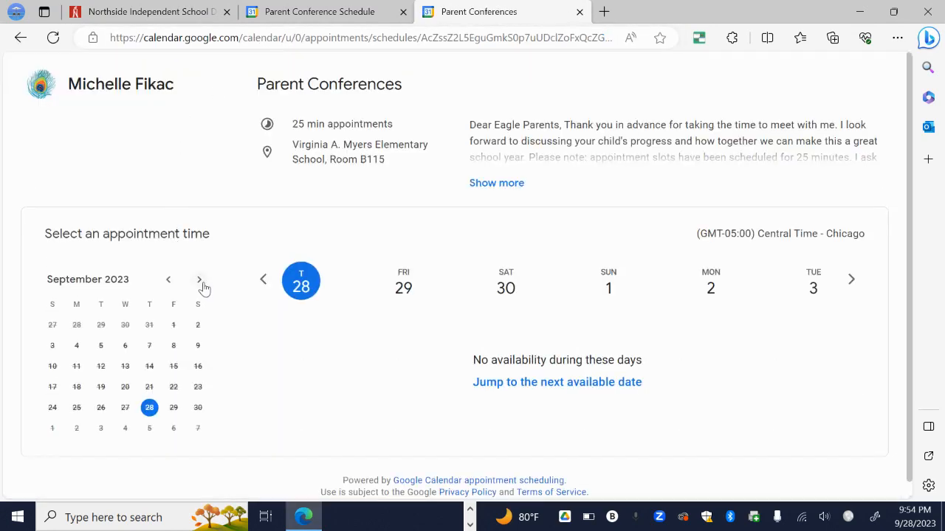
- Jump to November 2023 and choose the Wednesday 22, 3:30pm slot
left_click(201, 282)
left_click(203, 284)
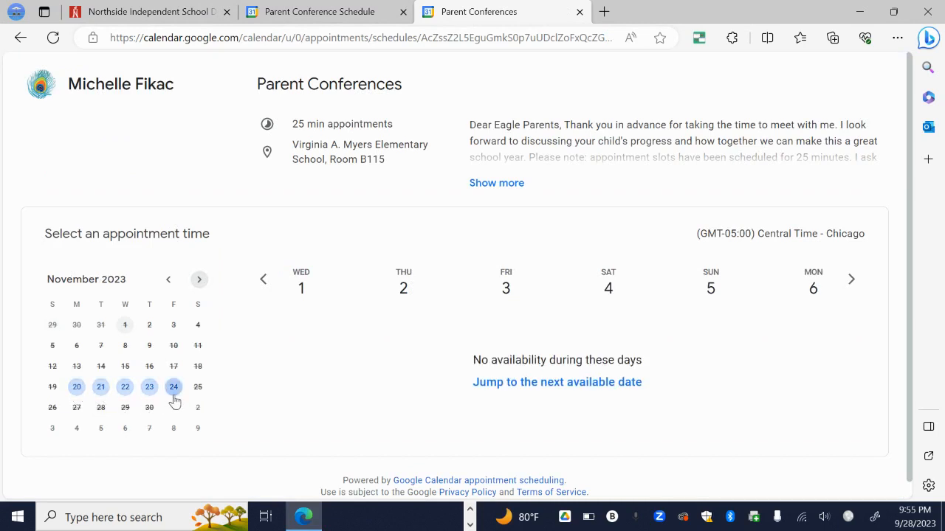
left_click(101, 389)
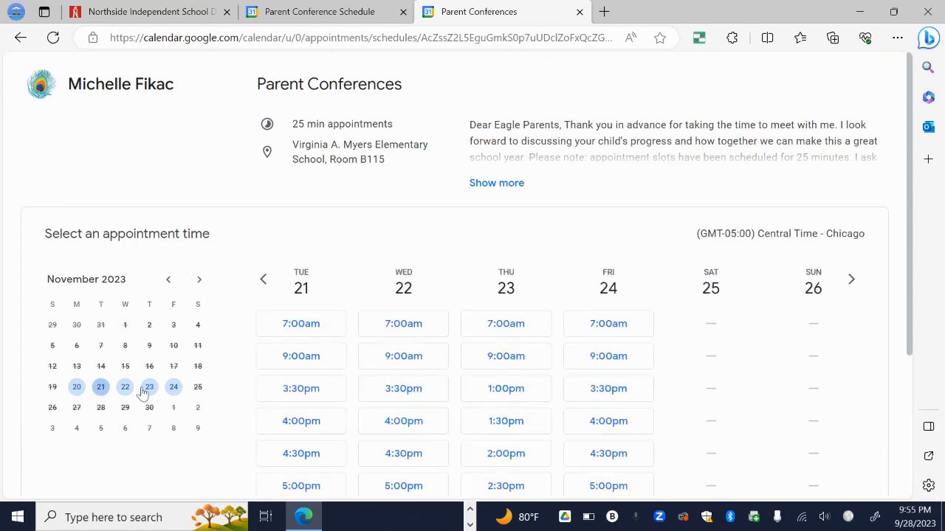
scroll(433, 356, "down", 1)
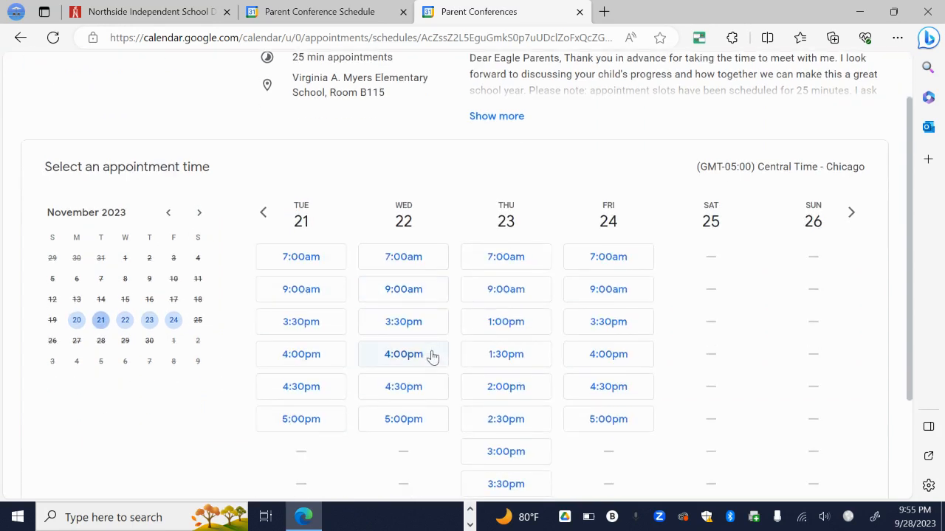
left_click(404, 323)
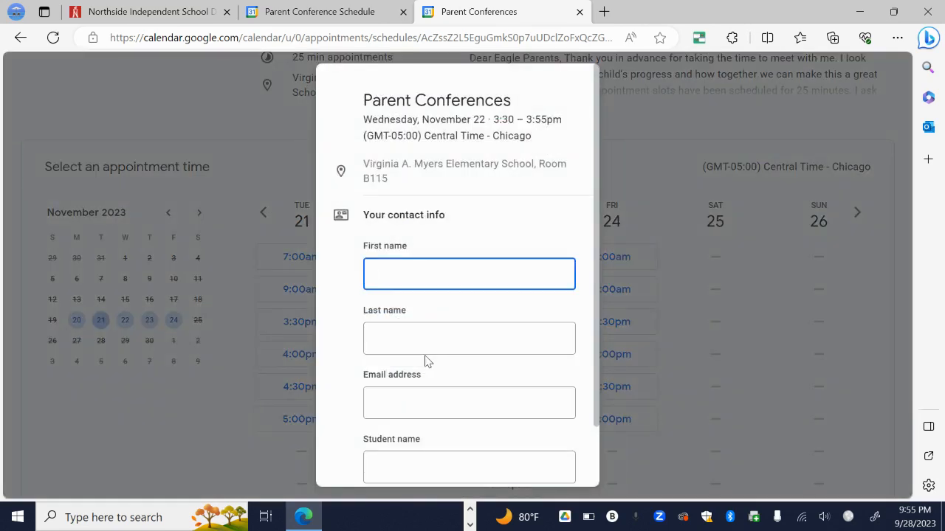
- Enter the parent's first name, last name and autofilled e-mail address
key("Tab")
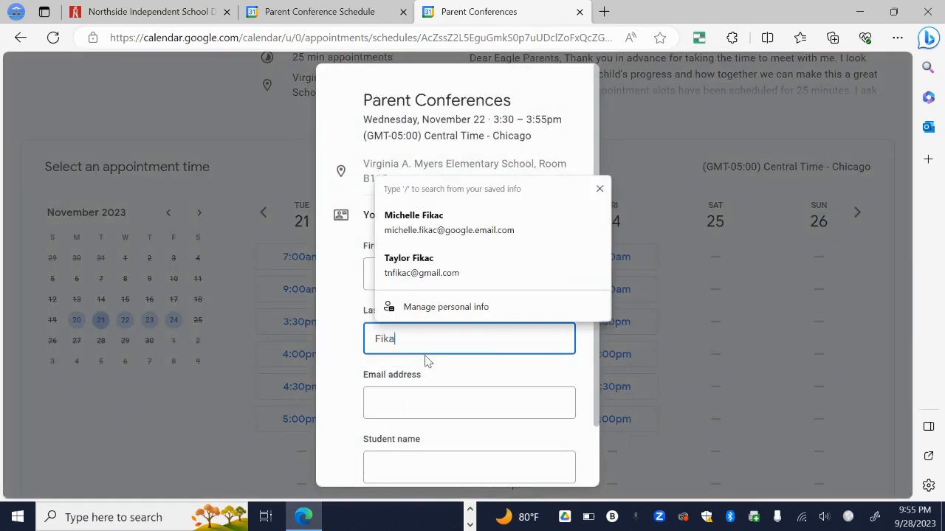
key("Tab")
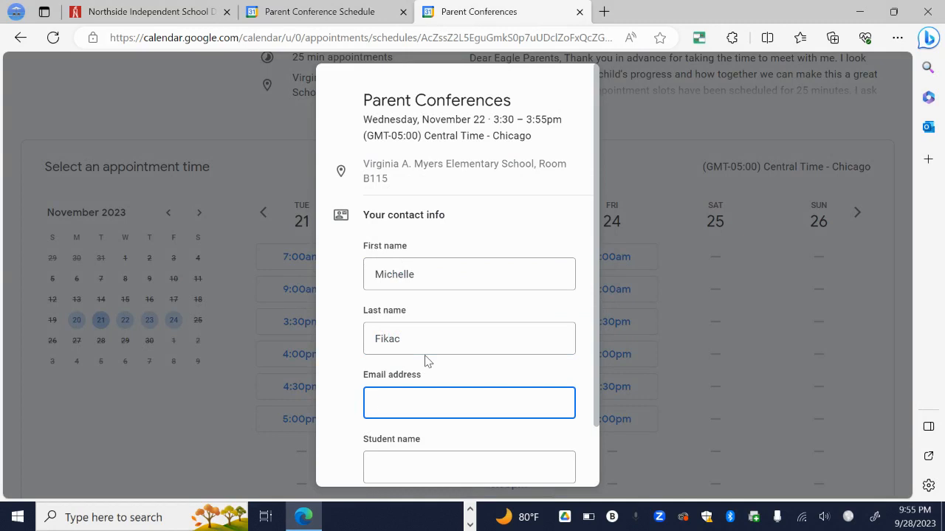
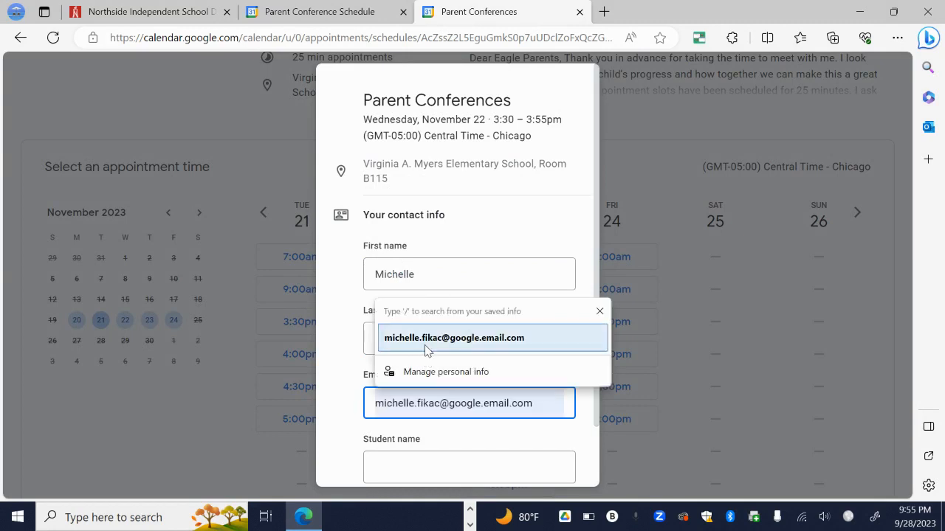
left_click(425, 341)
- Add the student's name, book the appointment and dismiss the confirmation
scroll(591, 369, "down", 1)
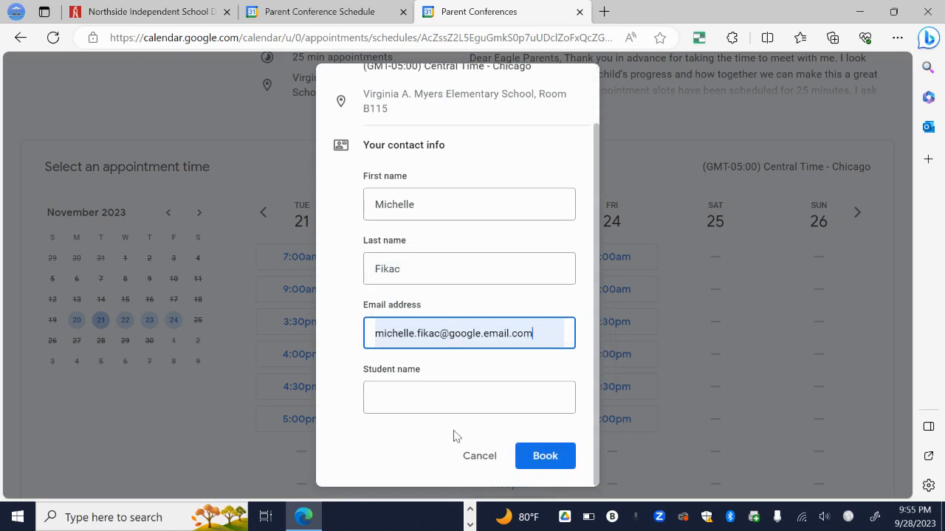
left_click(461, 404)
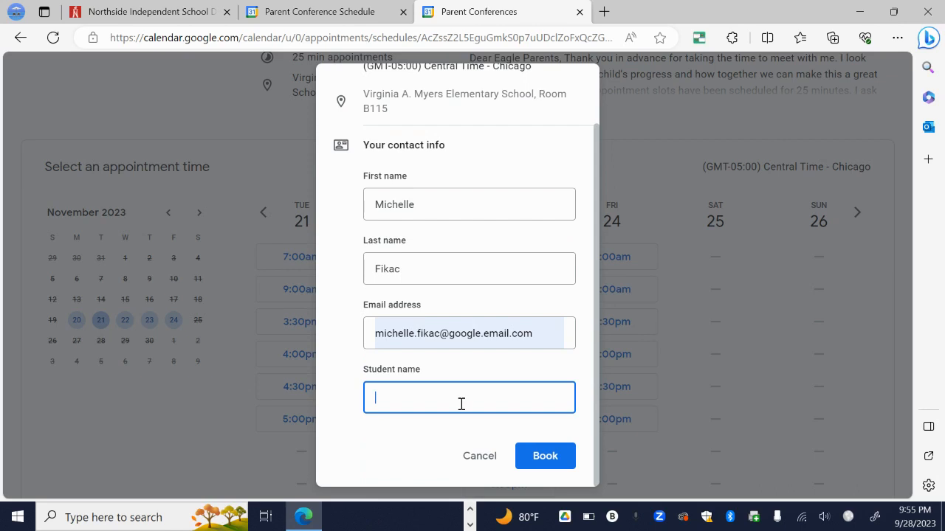
left_click(562, 462)
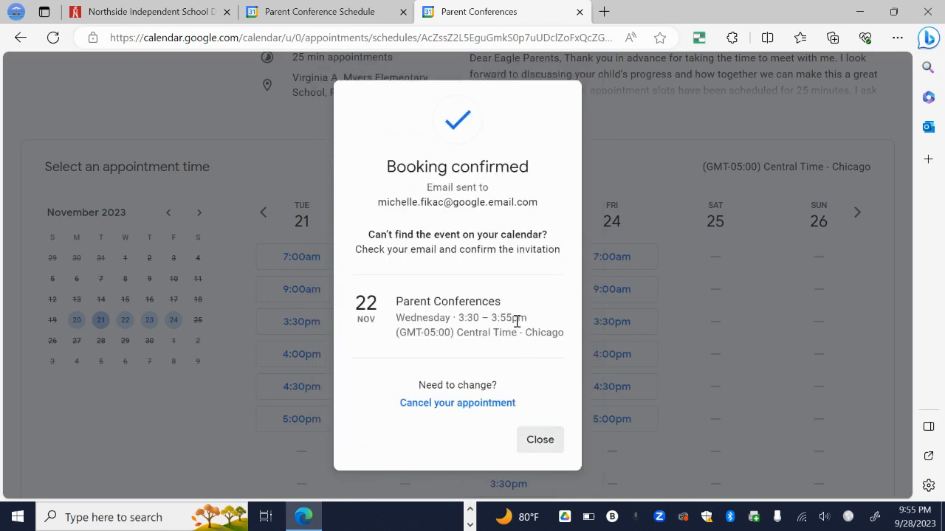
left_click(534, 445)
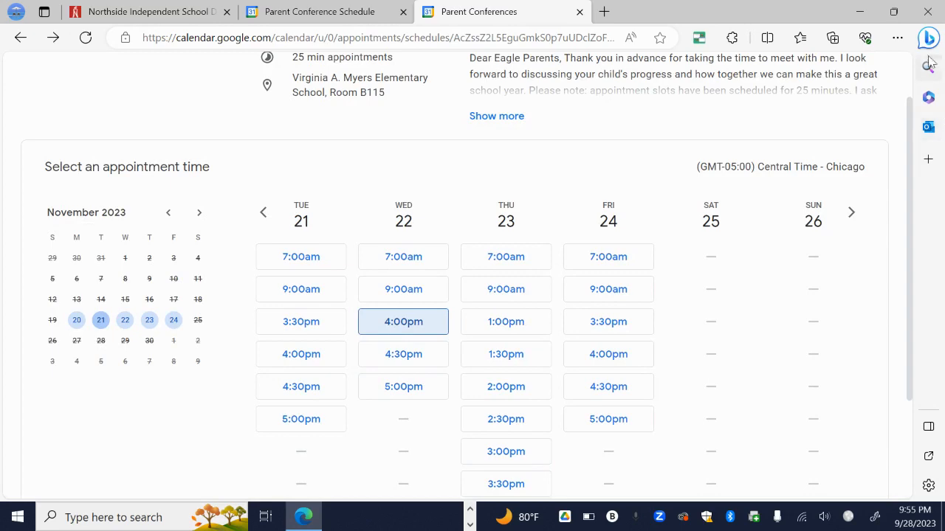
- Close Edge and read the 'Appointment booked' email for the November 22, 3:30–3:55pm slot in Gmail
left_click(929, 9)
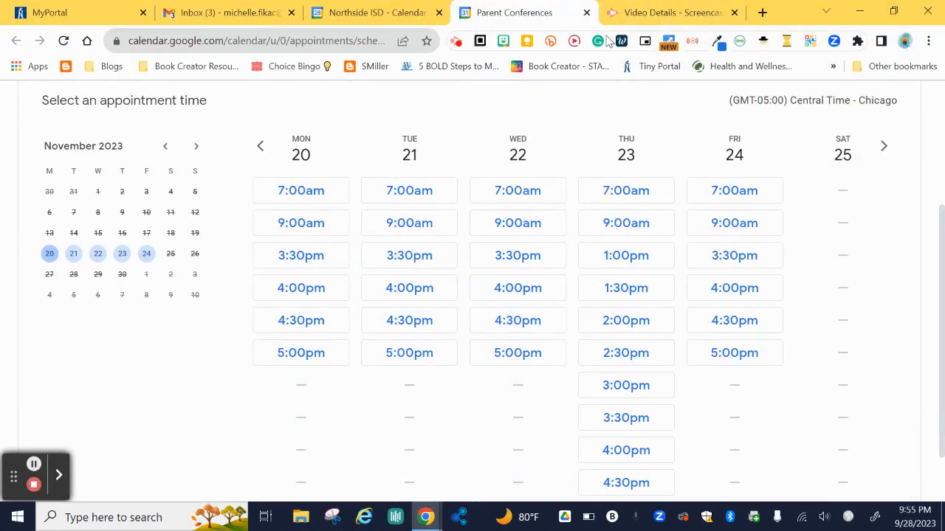
left_click(215, 13)
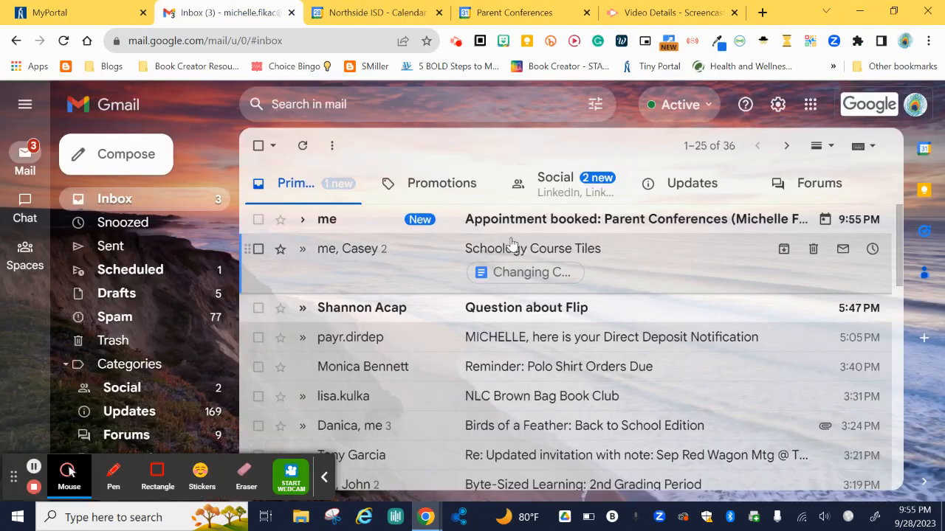
left_click(533, 218)
scroll(340, 303, "down", 1)
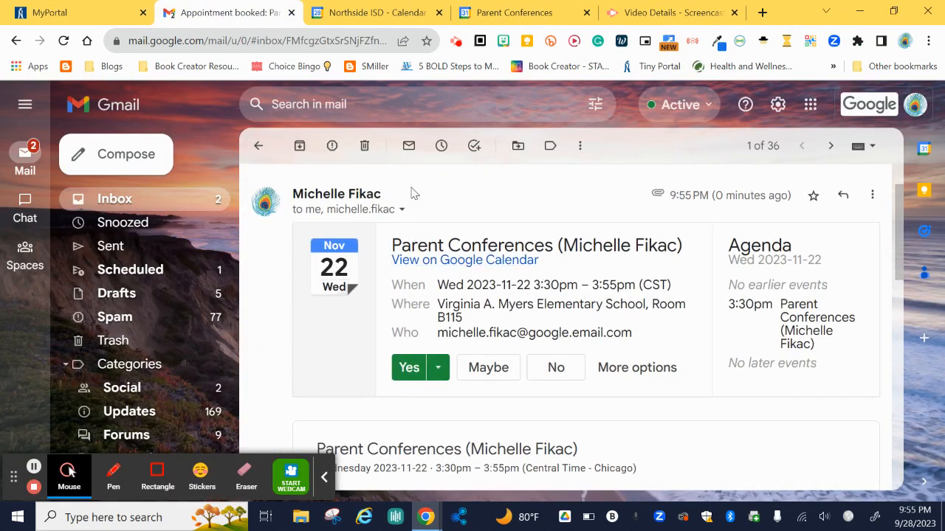
scroll(602, 291, "down", 1)
scroll(602, 291, "down", 3)
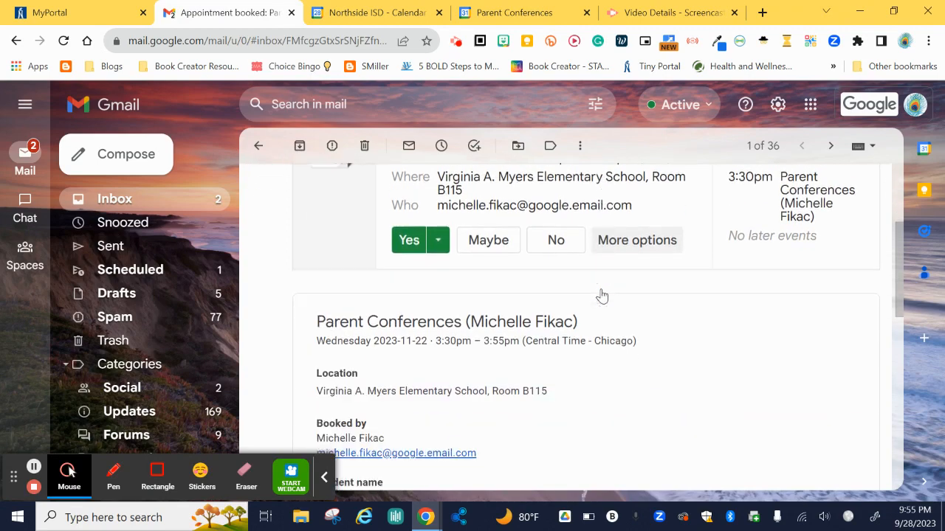
scroll(559, 308, "down", 1)
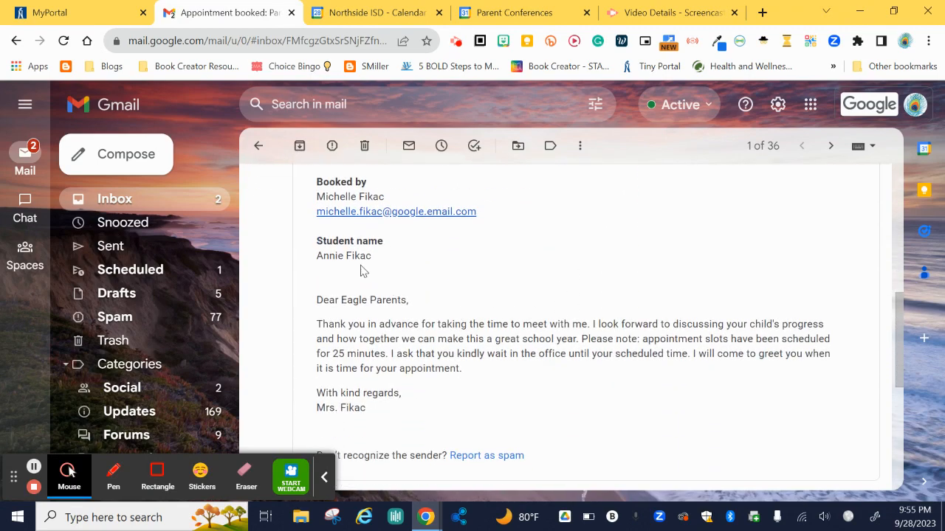
scroll(396, 337, "down", 2)
scroll(396, 339, "up", 2)
left_click(325, 479)
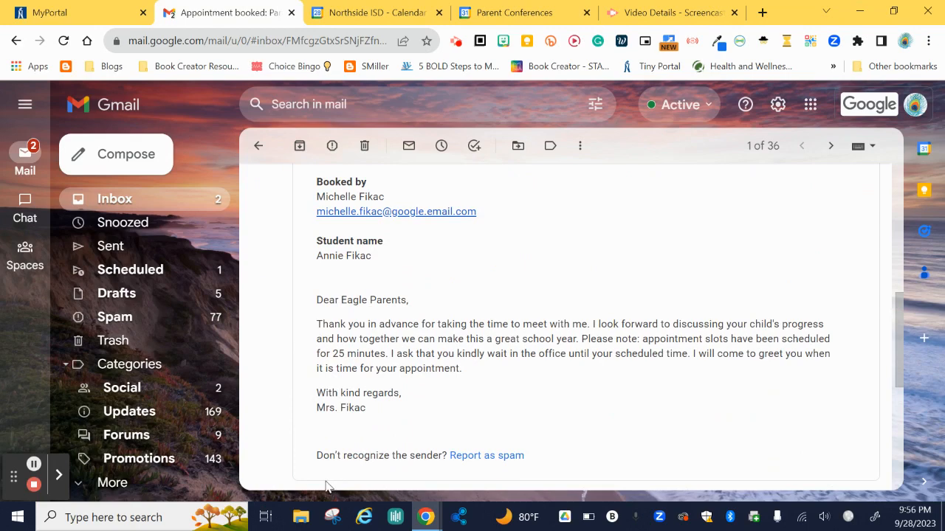